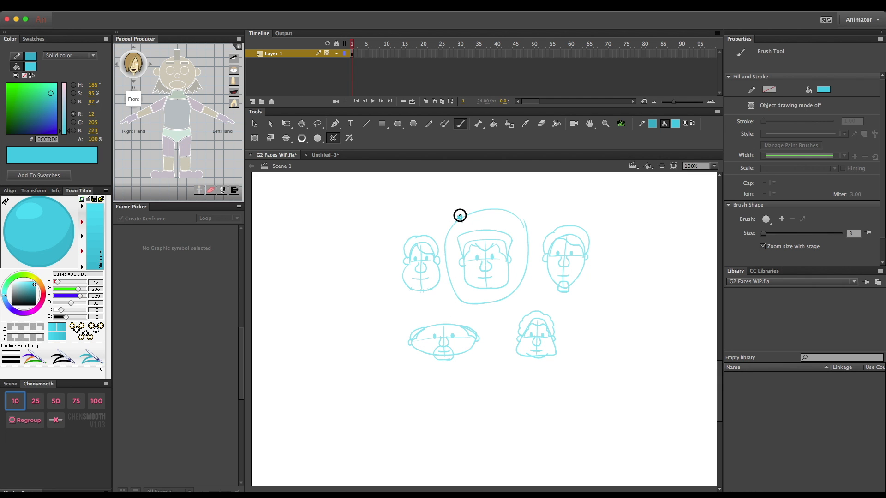
left_click_drag(461, 220, 459, 216)
key("super+z")
key("super+z")
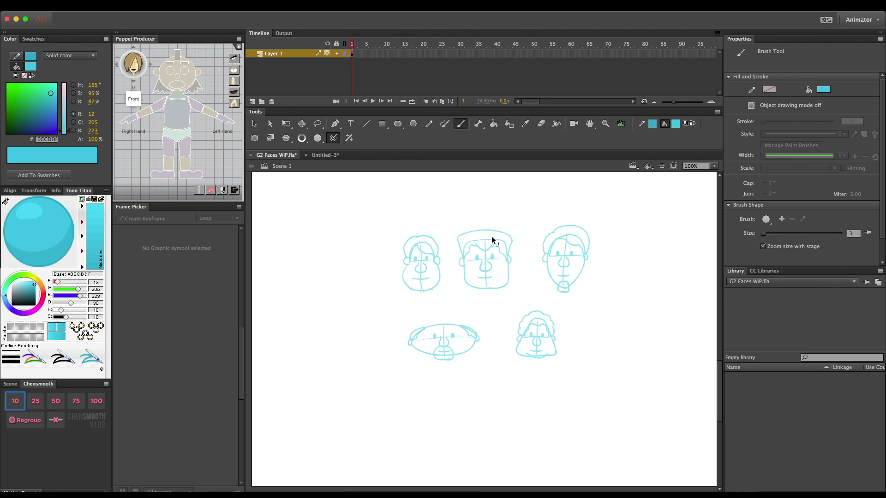
- Copy the square-jawed face from the upper middle of the sketches and paste it into the Untitled-3 document
key("v")
left_click(459, 236)
left_click(458, 221)
left_click_drag(442, 211, 528, 303)
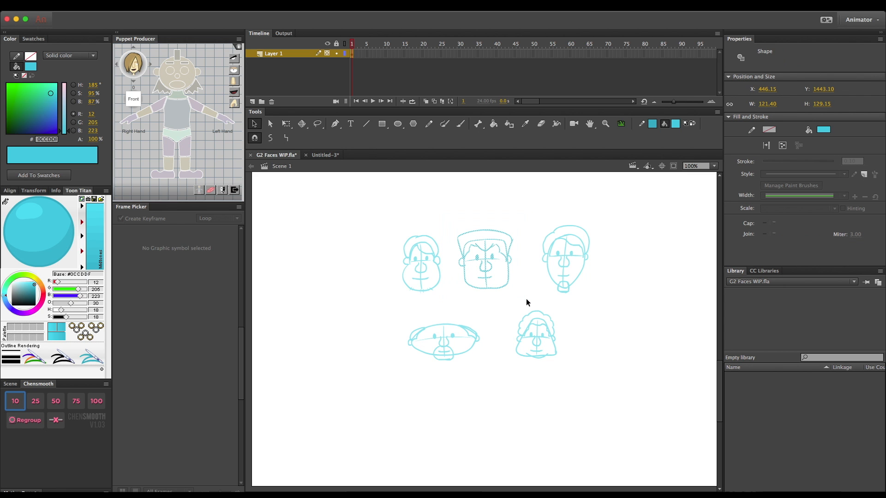
left_click(325, 155)
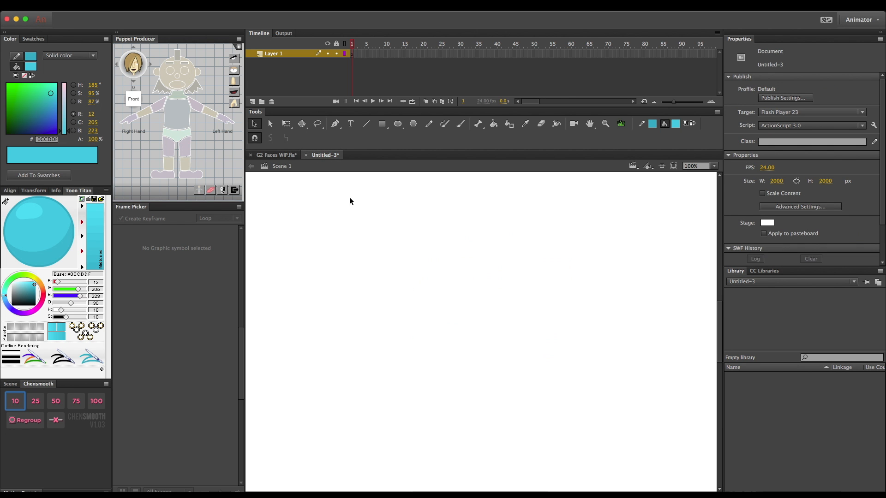
key("ctrl+v")
- Scale the pasted face sketch proportionally to about 174 by 185 px
mouse_move(486, 360)
left_mouse_down()
mouse_move(378, 308)
mouse_move(337, 275)
mouse_move(336, 258)
mouse_move(323, 264)
mouse_move(333, 266)
left_mouse_up()
key("q")
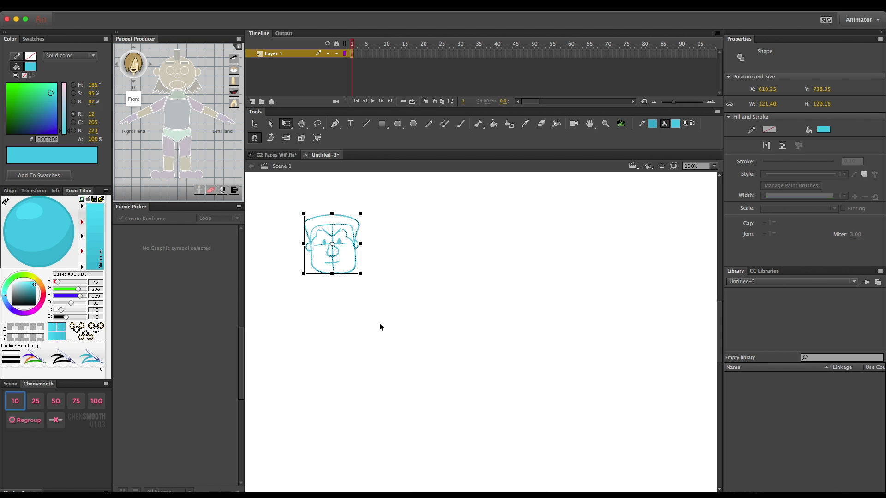
left_click_drag(361, 275, 399, 317)
key("super+minus")
key("super+minus")
key("super+minus")
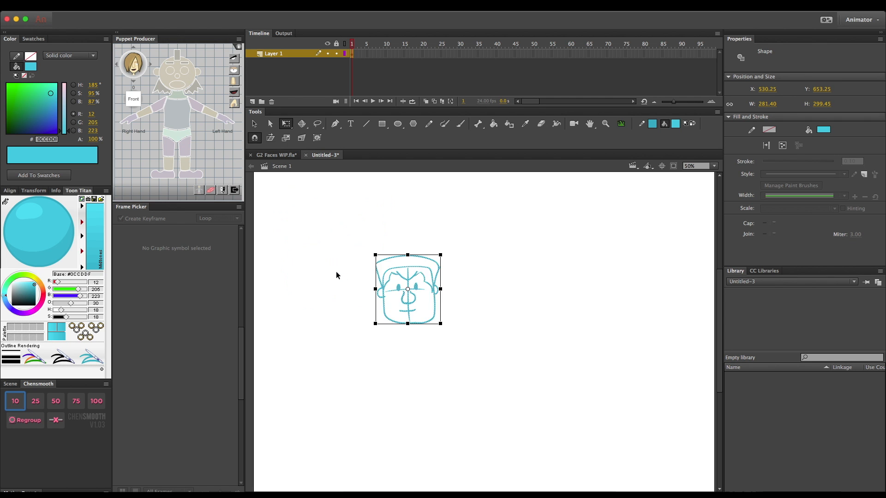
key("super+1")
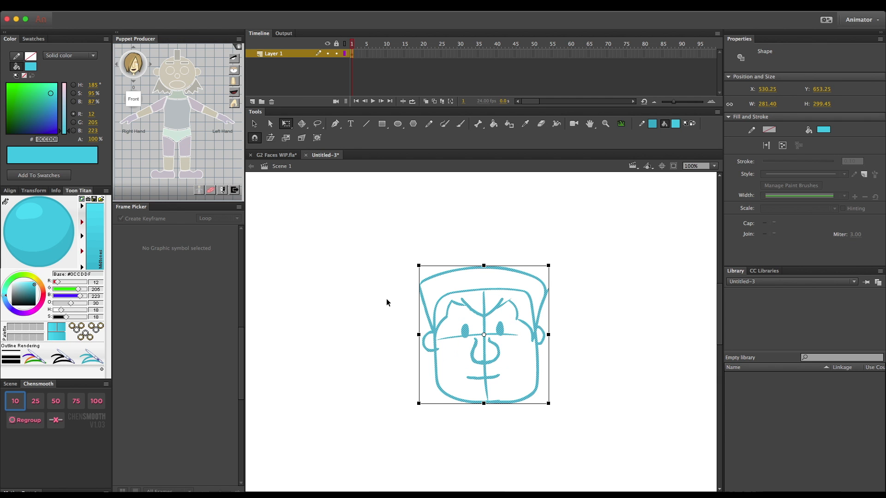
left_click_drag(547, 265, 523, 292)
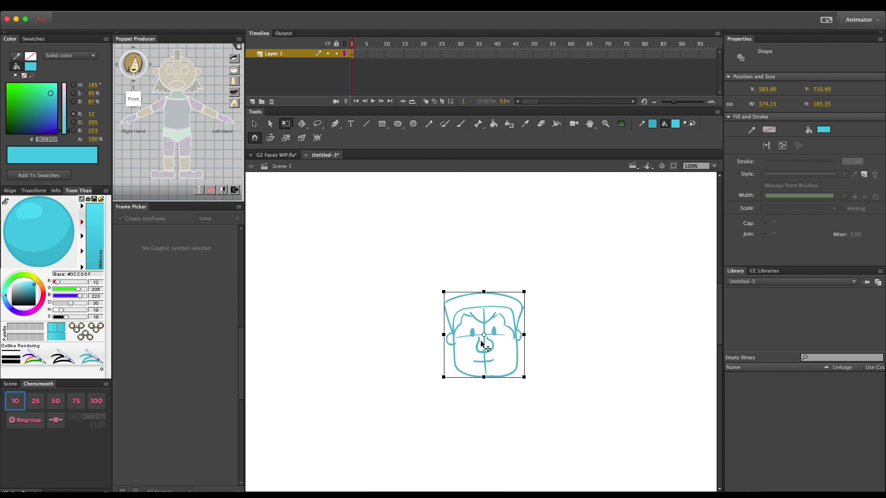
- Move the face sketch near the stage's upper-left corner, at about X 235, Y 134, and deselect it
left_click_drag(480, 347, 343, 272)
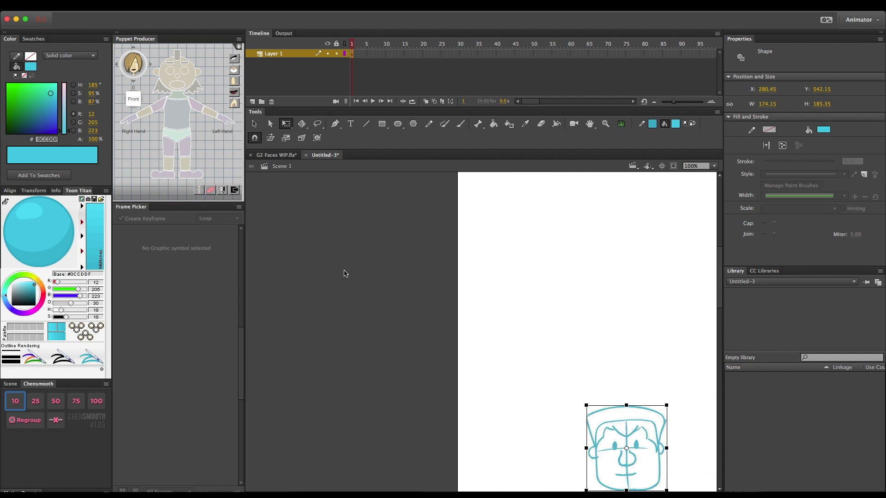
left_click_drag(432, 430, 420, 248)
key("super+minus")
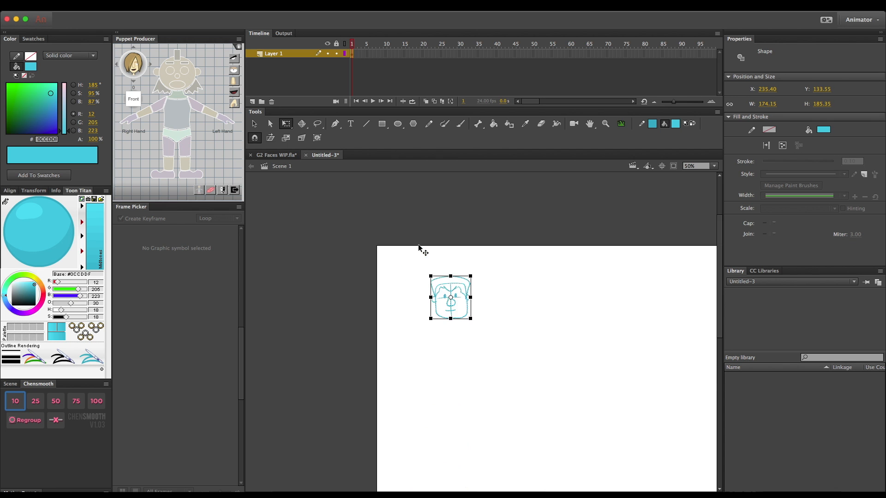
key("super+minus")
key("super+minus")
key("super+equal")
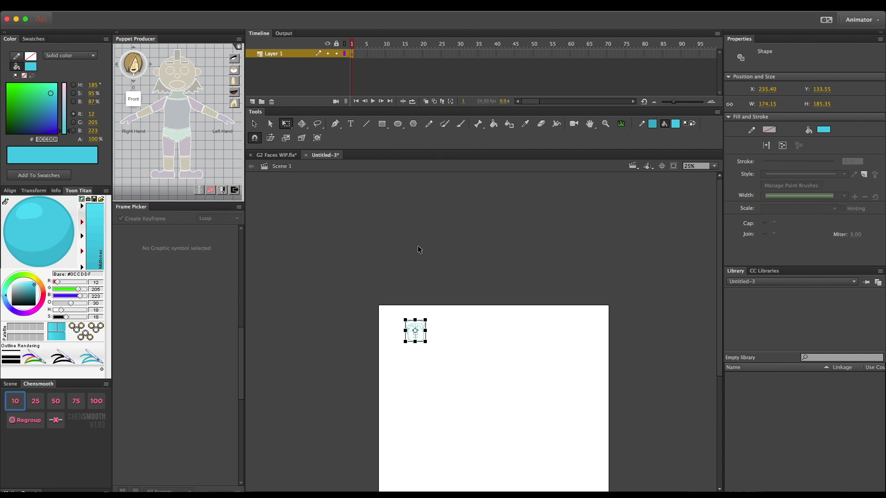
key("super+equal")
key("super+equal")
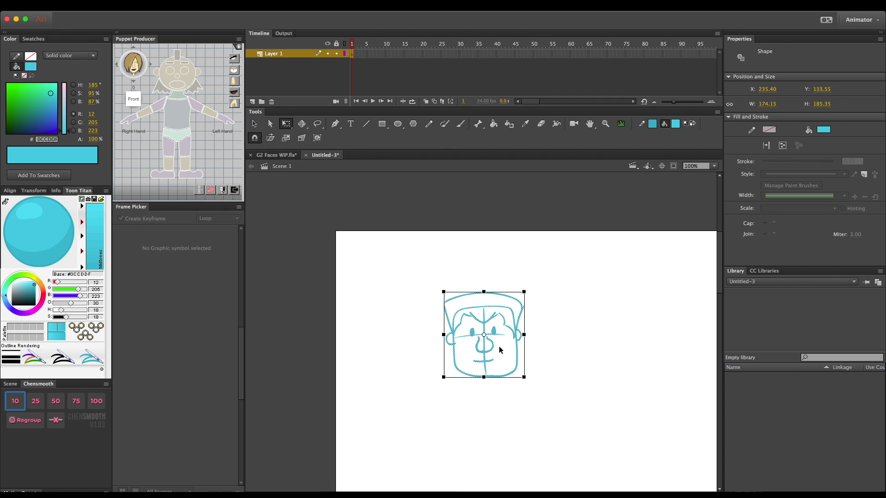
key("super+equal")
left_click(572, 357)
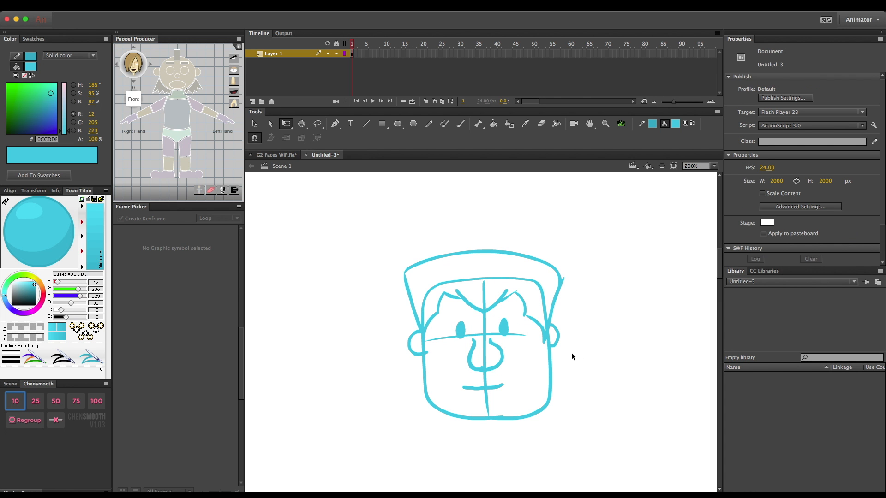
- Lock Layer 1 and make its sketch semi-transparent as a tracing guide
left_click(337, 54)
left_click(328, 55)
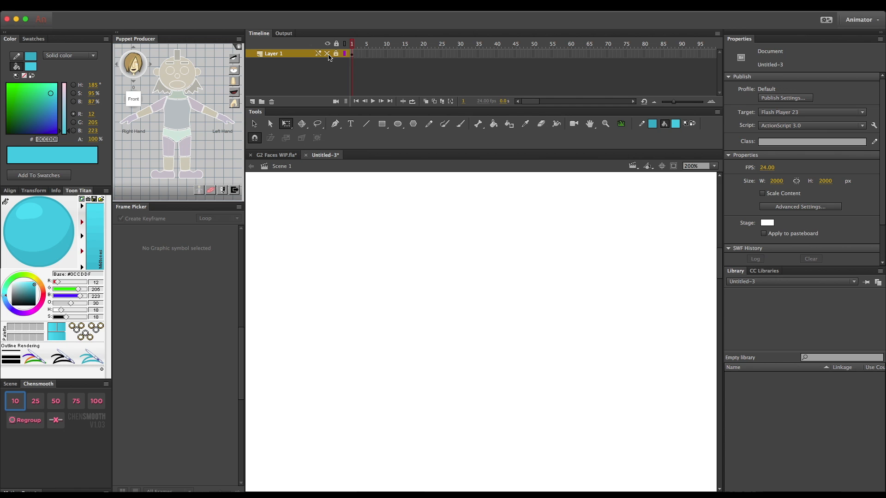
left_click(327, 55)
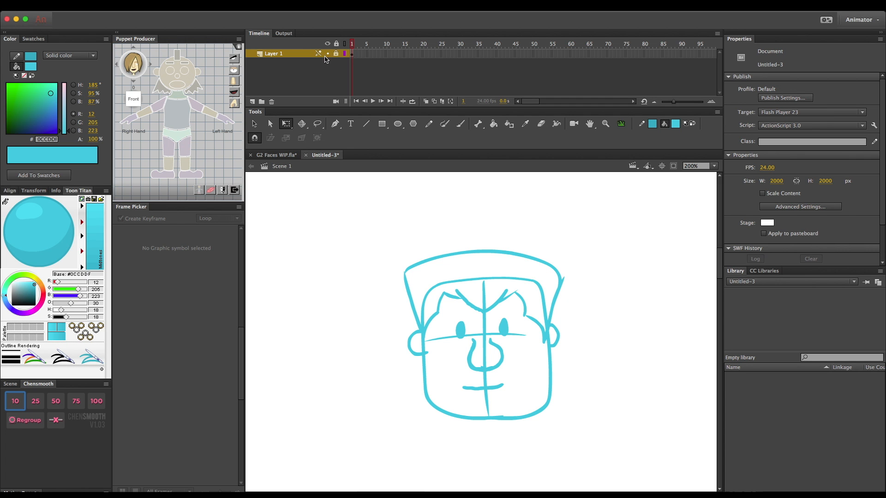
left_click(327, 55, "shift")
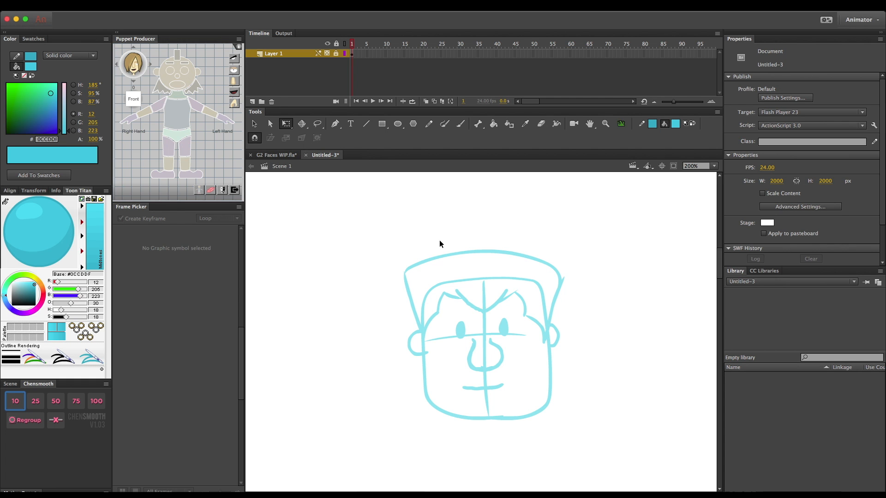
- Add a new layer above the sketch layer and name it Face
left_click(252, 102)
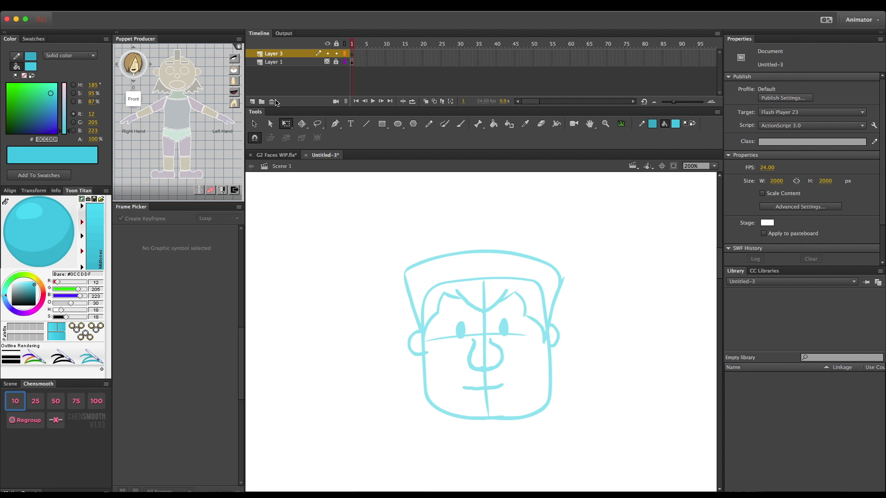
left_click(278, 57)
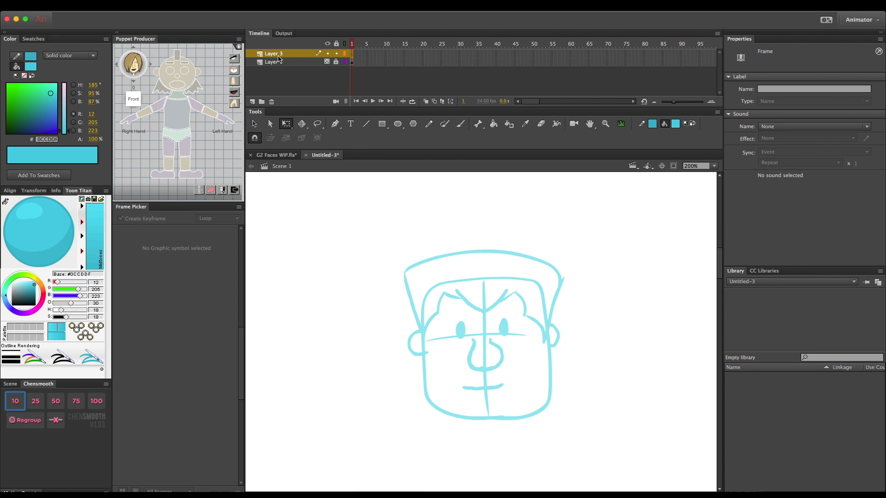
double_click(275, 54)
type("Face")
key("Return")
- Name the three layers above Face as Eyes, Nose and Mouth, from the lowest upward
double_click(282, 79)
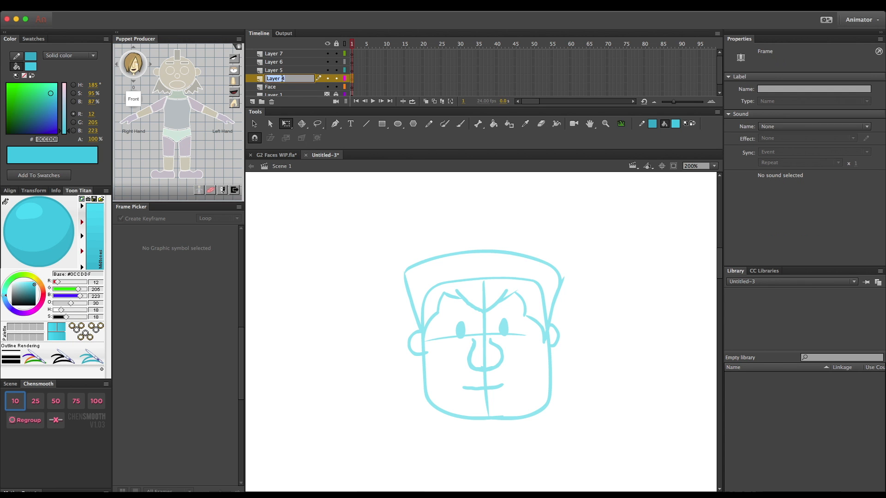
type("Eyes")
key("Return")
double_click(282, 70)
type("Nose")
key("Return")
double_click(282, 62)
type("MOu")
type("outh")
key("Return")
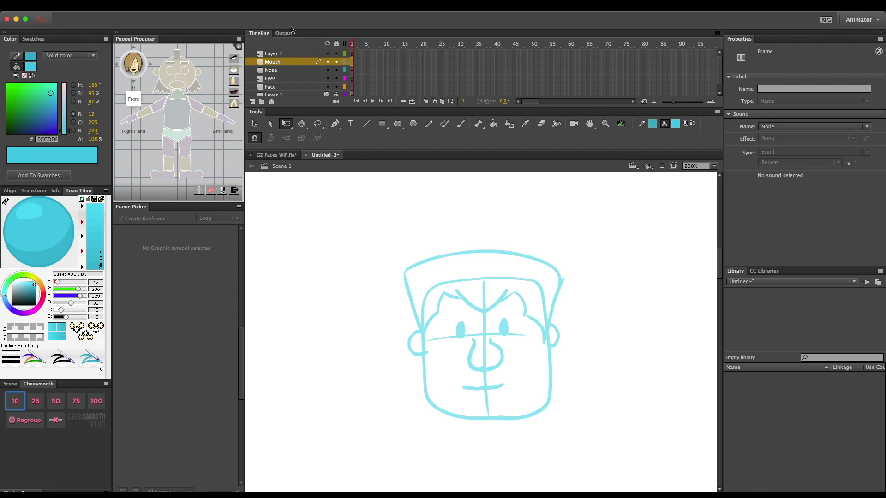
- Add one more layer and name the two layers above Mouth as Left Ear and Right Ear
double_click(283, 54)
left_click(252, 101)
double_click(283, 63)
type("Left E")
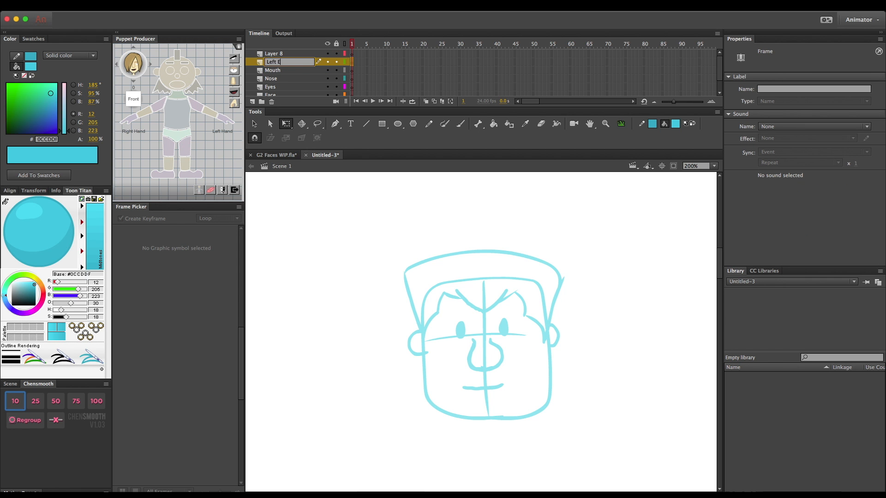
type("ar")
key("Return")
double_click(282, 54)
type("Right Ear")
key("Return")
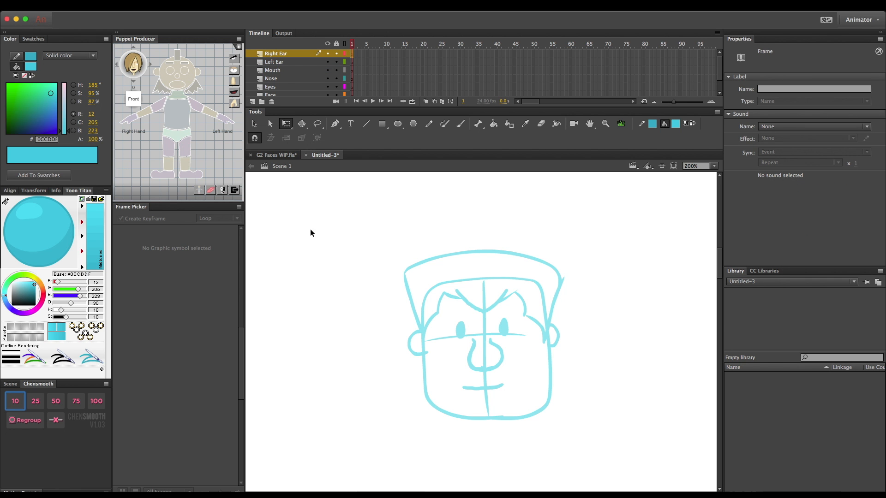
- Add two layers above Right Ear and name them Front Hair and Back Hair
scroll(362, 295, "up", 2)
left_click(253, 101)
left_click(252, 101)
double_click(274, 62)
type("Front Hair")
key("Return")
double_click(283, 54)
type("Back Hair")
key("Return")
- Create a layer folder at the top of the stack and name it 0 Degree Angle
left_click(261, 102)
double_click(315, 53)
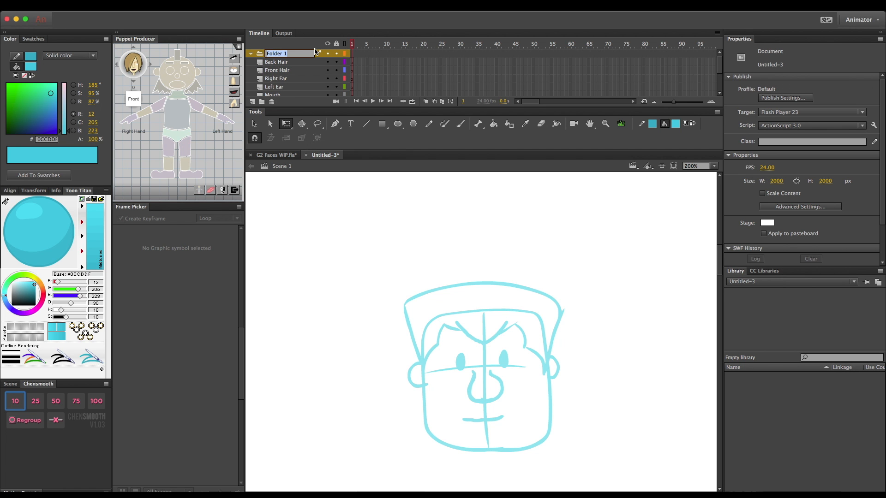
type("0 Degre Anglee")
key("Return")
- Move all the head-part layers, from Back Hair down to Face, into the new folder, leaving Layer 1 outside
left_click_drag(295, 61, 279, 75)
left_click_drag(285, 88, 281, 83)
scroll(275, 90, "down", 1)
scroll(281, 87, "down", 1)
left_click_drag(283, 87, 285, 84)
scroll(284, 87, "down", 1)
scroll(285, 87, "down", 1)
left_click_drag(285, 88, 287, 83)
scroll(279, 72, "up", 4)
scroll(281, 86, "down", 3)
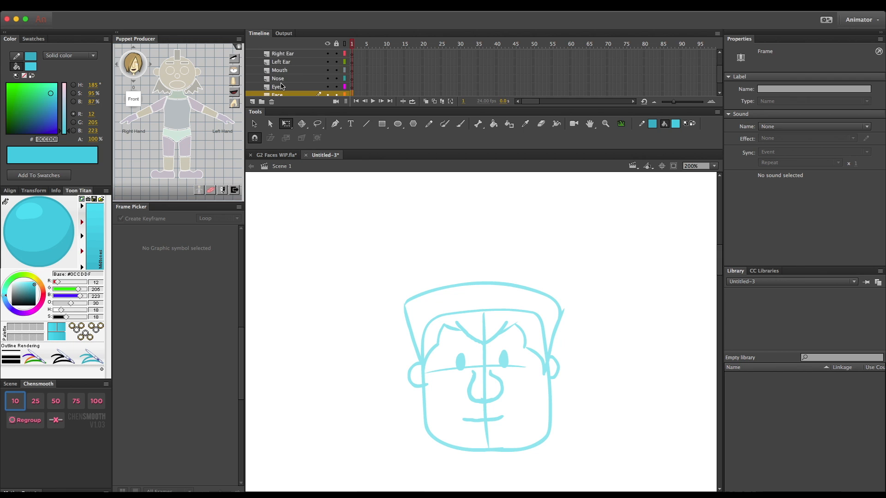
scroll(281, 86, "down", 1)
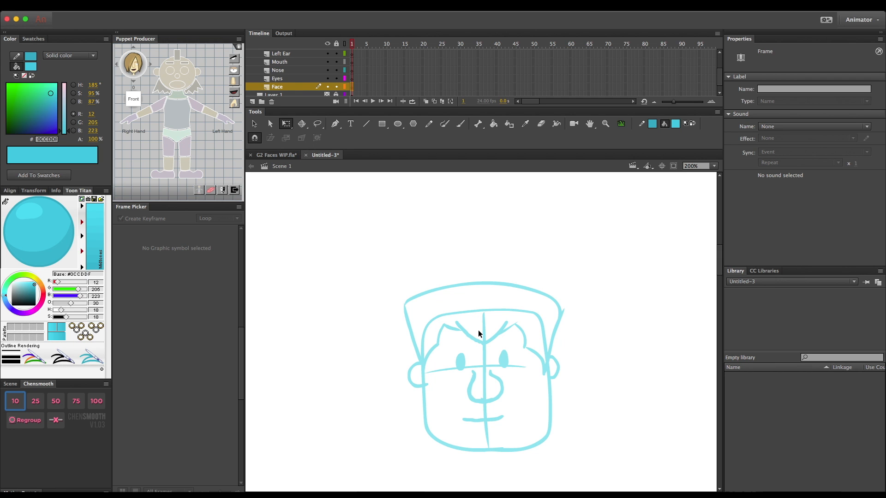
- Choose the Rectangle tool and set both its stroke and fill colours to black (#000000)
scroll(478, 330, "down", 3)
scroll(478, 330, "right", 4)
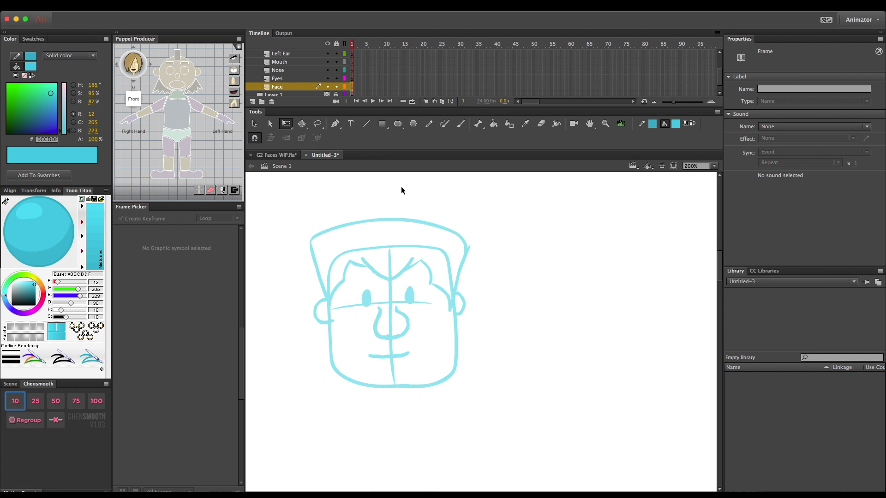
left_click(387, 129)
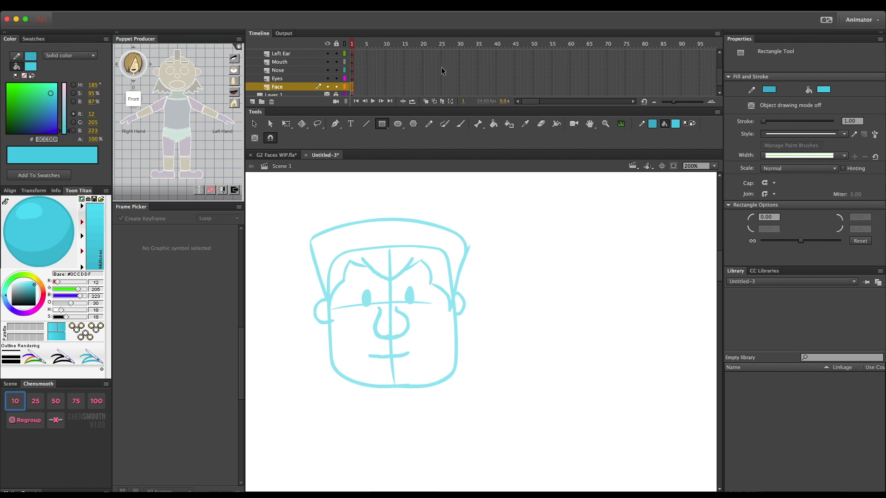
left_click(403, 129)
left_click(387, 129)
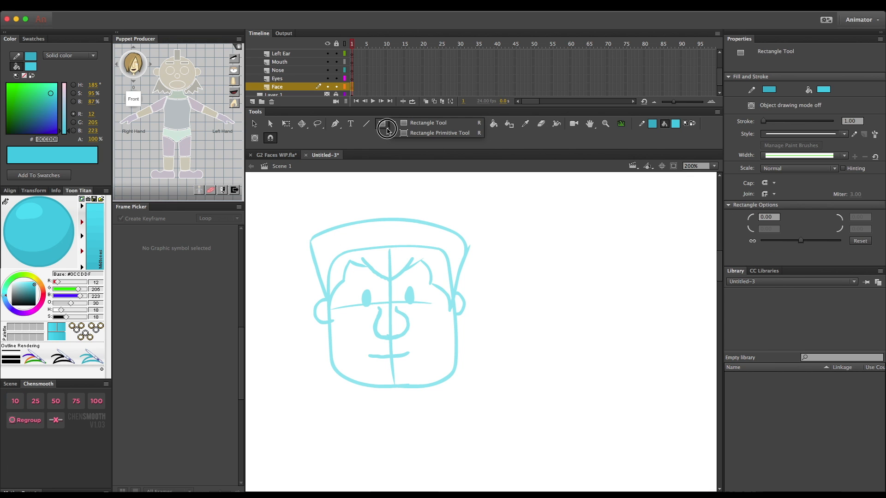
left_click(426, 123)
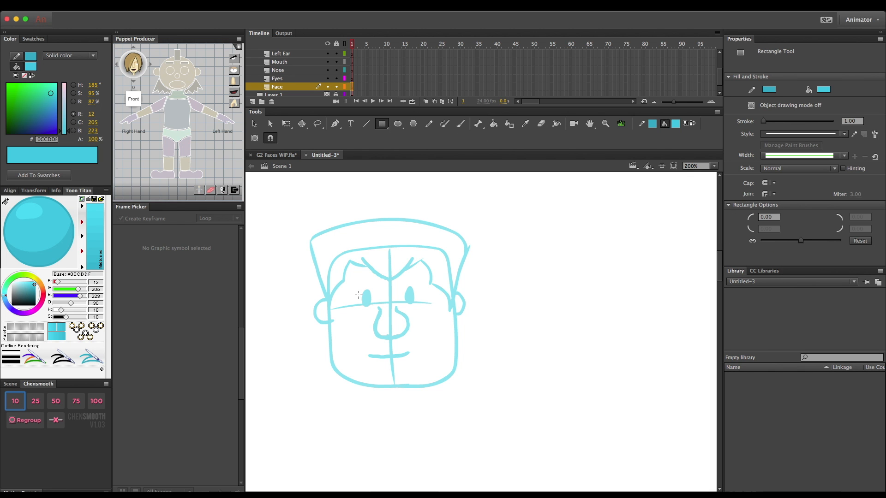
left_click_drag(330, 249, 399, 327)
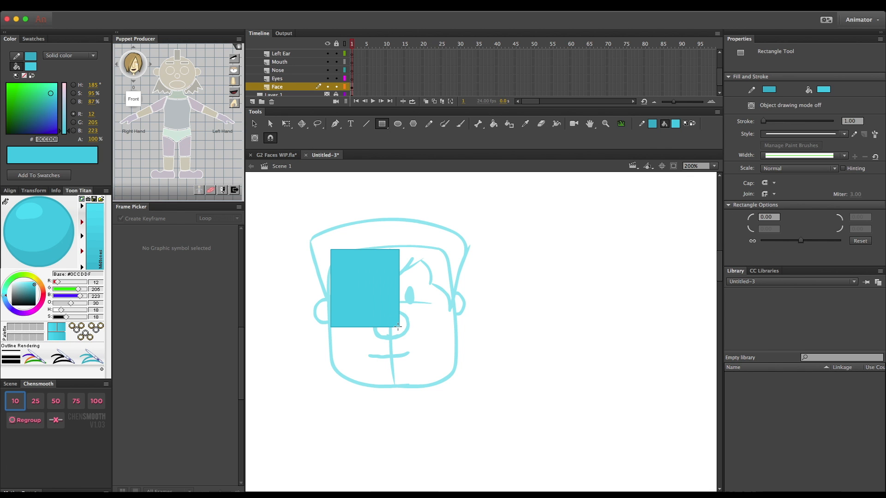
key("ctrl+z")
left_click_drag(19, 295, 8, 318)
left_click(10, 327)
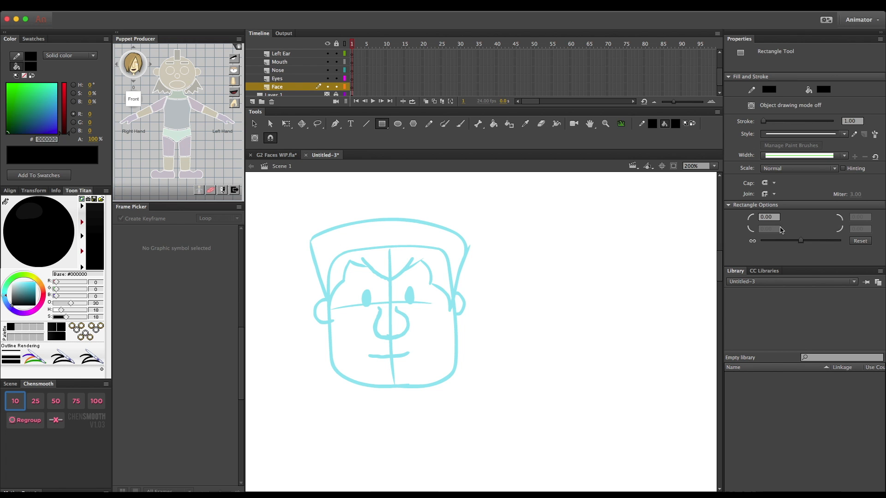
- Try different rectangle corner radii, including -2 and 3, with trial rectangles beside the sketch
left_click_drag(800, 241, 800, 245)
left_click(752, 241)
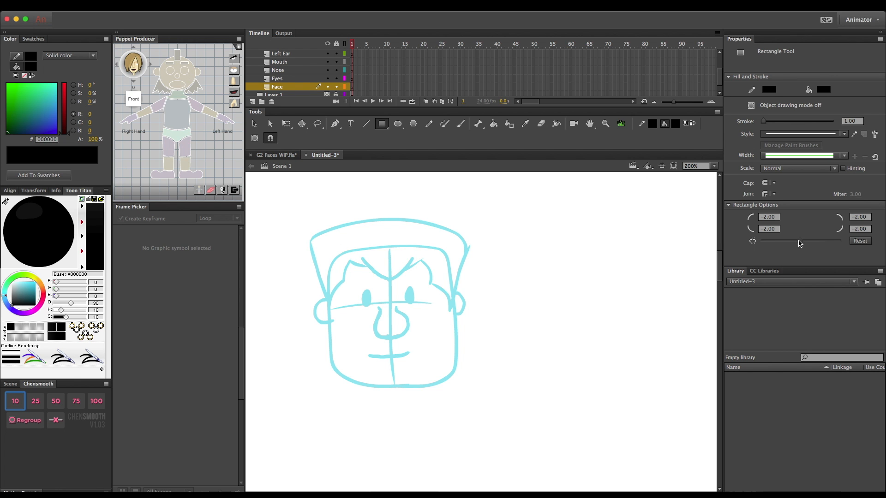
left_click(859, 242)
left_click_drag(801, 242, 803, 244)
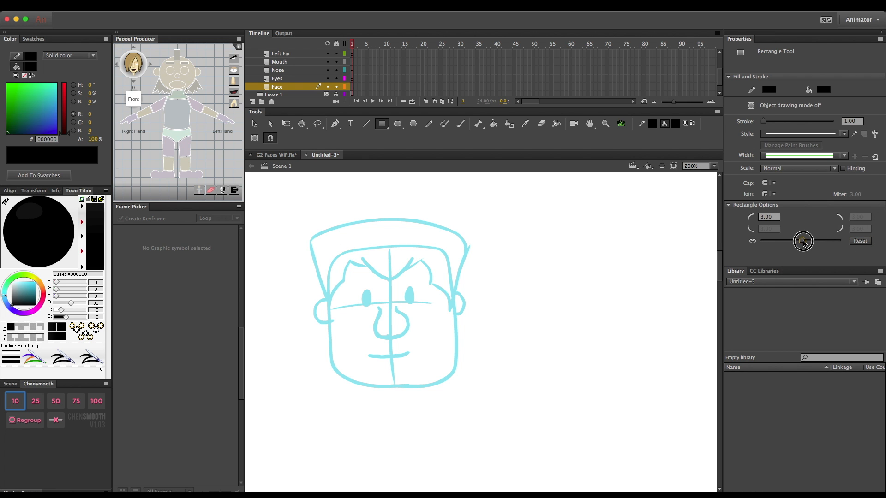
left_click_drag(523, 227, 599, 291)
key("ctrl+z")
left_click_drag(802, 242, 805, 244)
mouse_move(512, 266)
left_mouse_down()
mouse_move(514, 290)
mouse_move(577, 322)
mouse_move(579, 366)
mouse_move(612, 372)
left_mouse_up()
key("super+z")
- Set the rectangle corner radius to 25 and draw a rounded rectangle over the sketched face on the Face layer
left_click_drag(807, 246, 813, 246)
left_click_drag(514, 261, 636, 385)
key("super+z")
left_click_drag(327, 247, 455, 388)
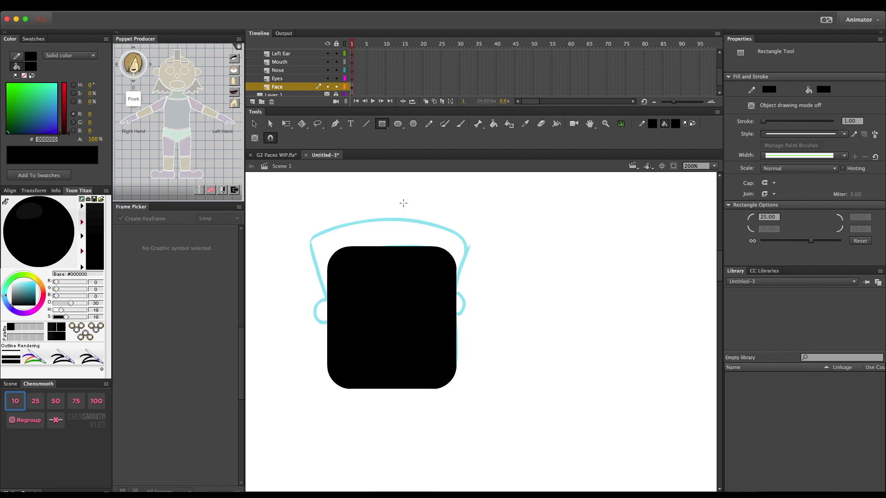
- Delete the black fill of the rounded rectangle, keeping only its outline
key("v")
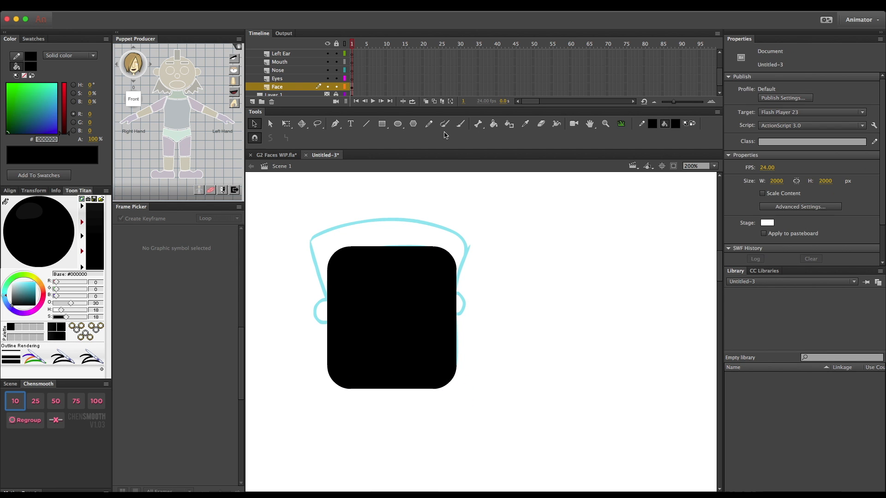
left_click(404, 296)
key("Delete")
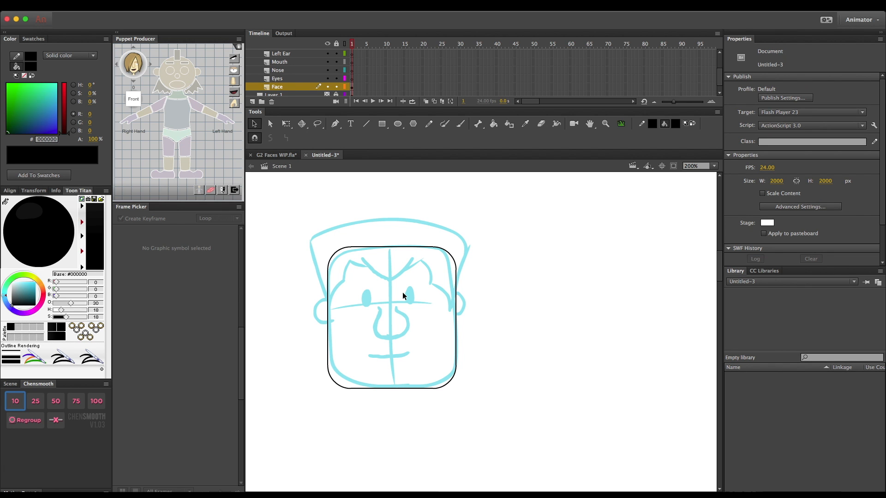
- Set the stroke of the whole face outline to 2
double_click(434, 251)
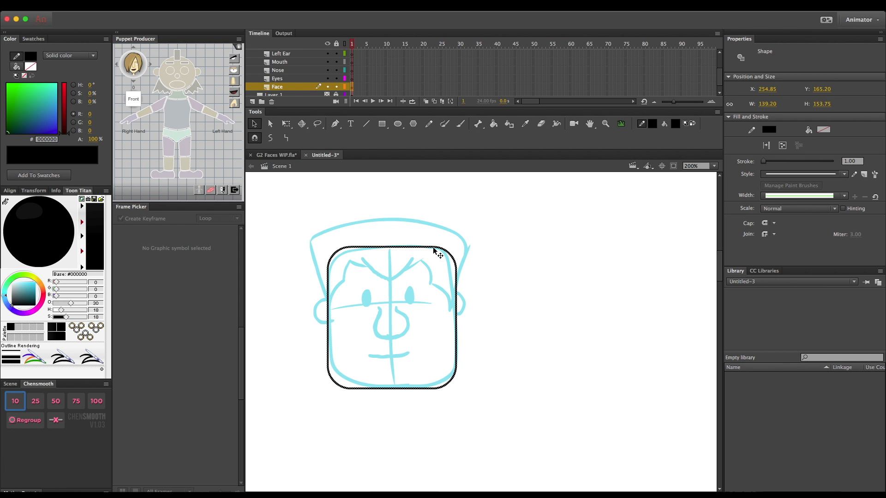
left_click(850, 161)
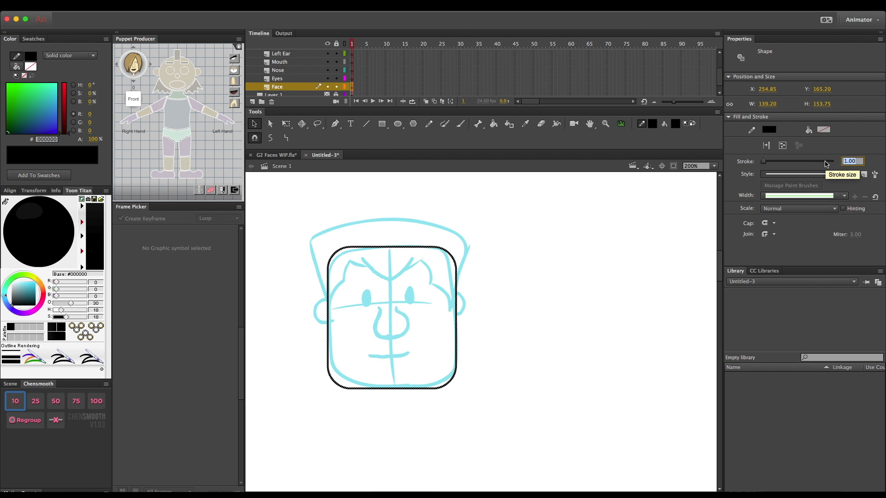
type("2")
key("Return")
left_click(658, 288)
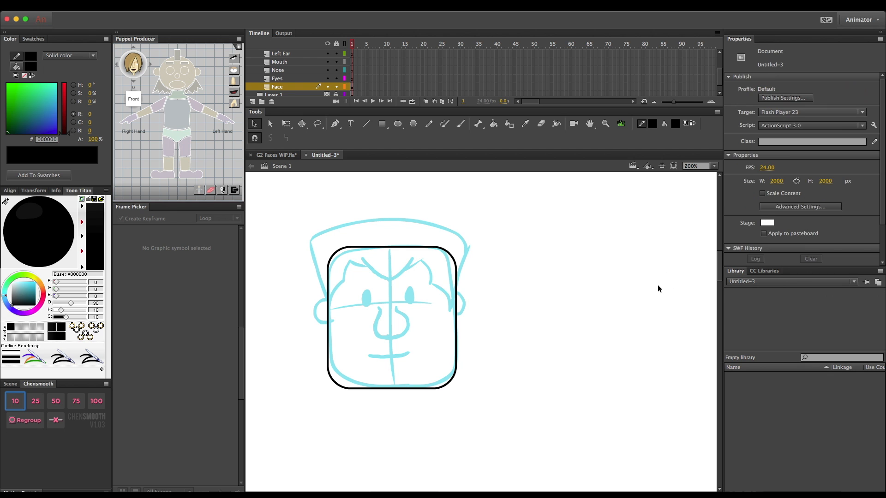
- Thicken the rounded face outline by setting its stroke to 3
left_click_drag(319, 228, 498, 421)
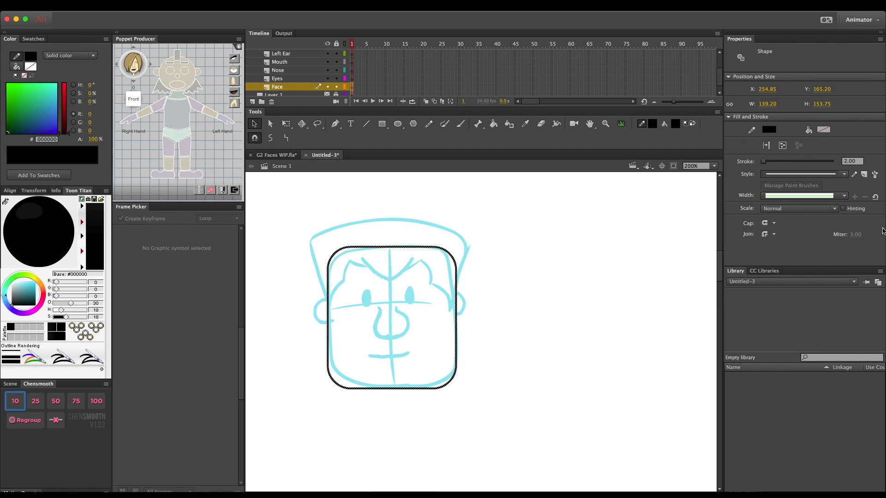
left_click(853, 161)
type("3")
key("Return")
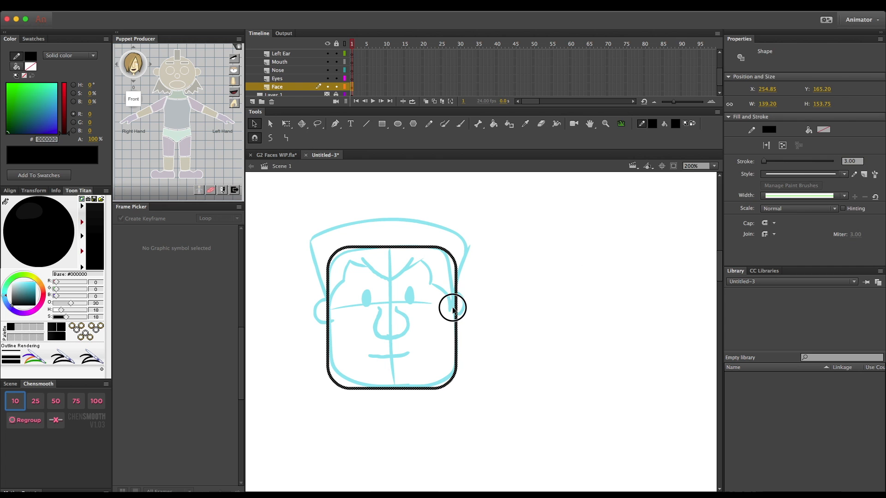
left_click(453, 309)
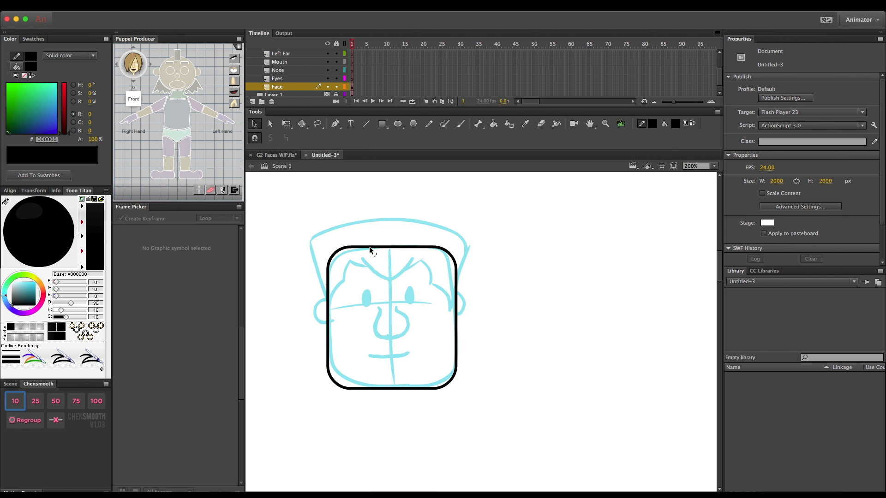
- Lock the Face layer and draw a black oval about 10 by 19 px over the sketch's right-hand eye on the Eyes layer, redrawing it once
left_click(336, 86)
left_click(286, 79)
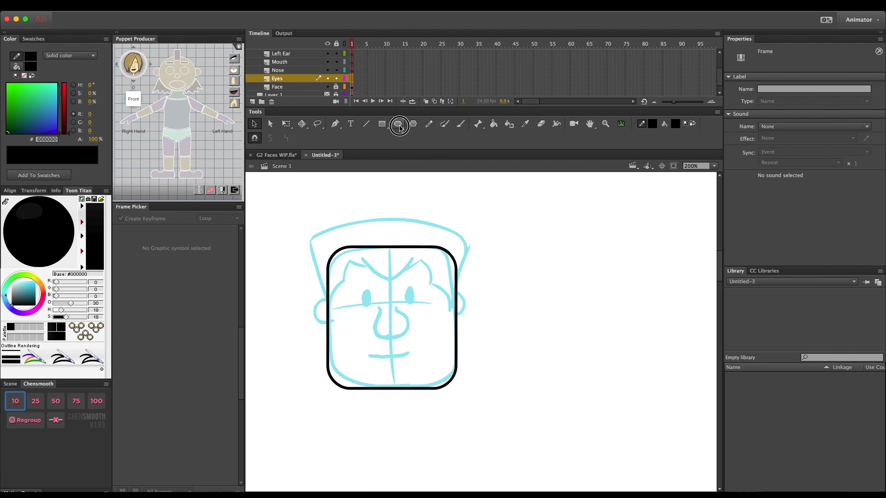
left_click(397, 123)
left_click_drag(406, 284, 412, 304)
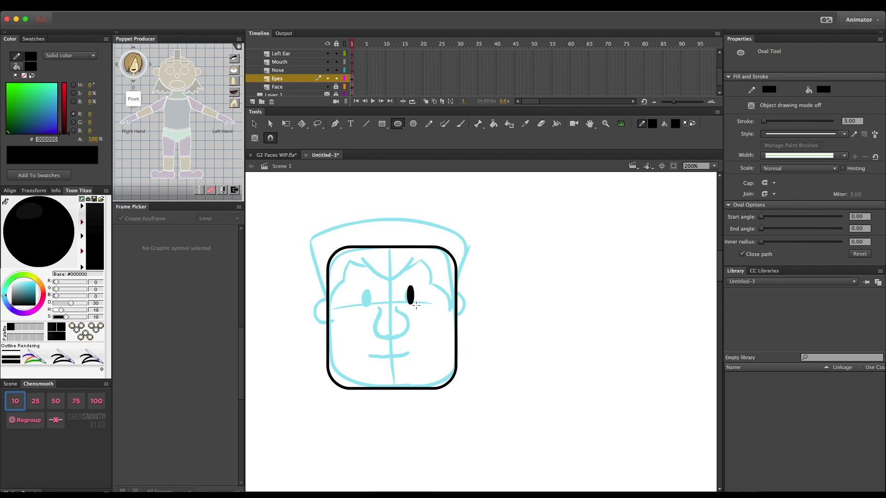
key("super+=")
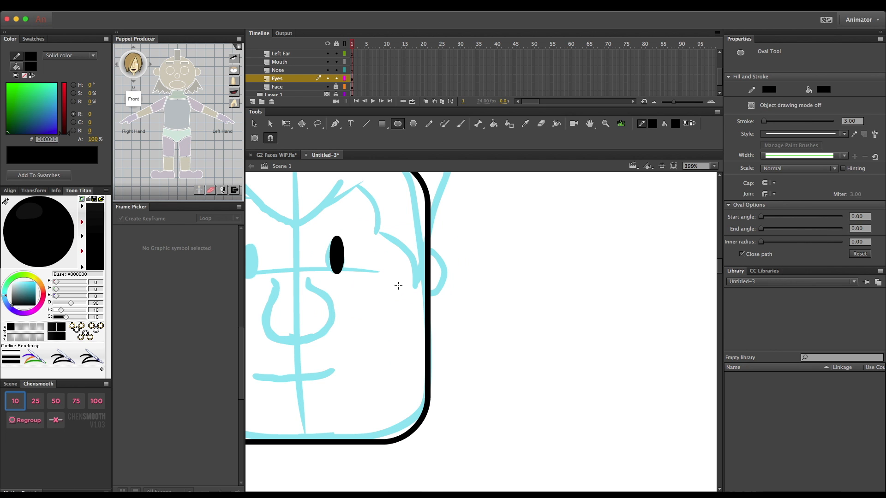
key("super+=")
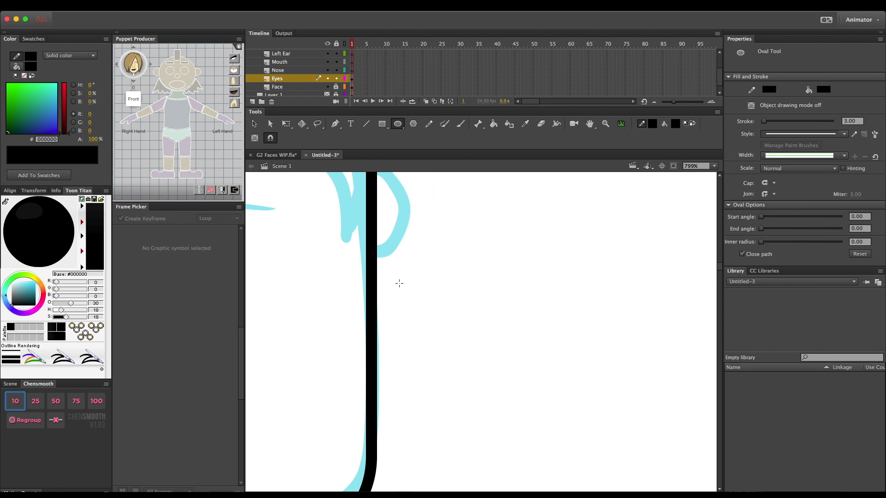
scroll(369, 283, "left", 10)
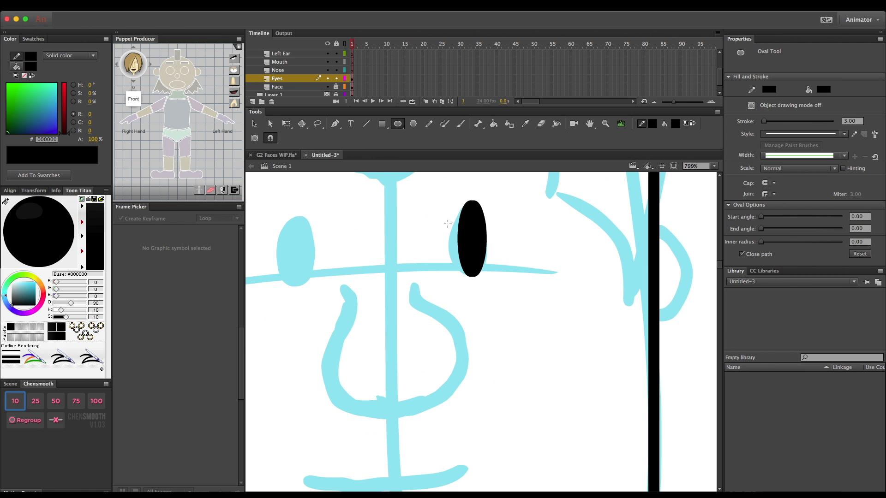
key("super+z")
left_click_drag(450, 199, 490, 273)
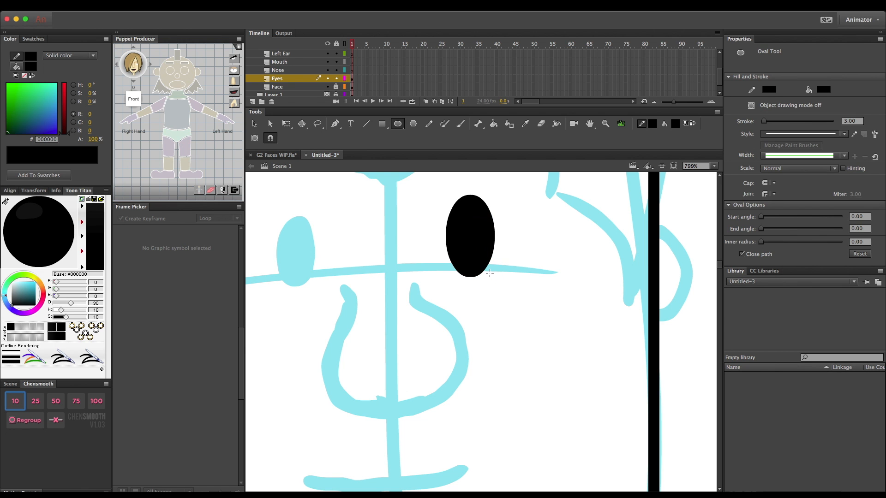
- Delete the black fill of the eye oval, keeping only its outline
key("v")
left_click(455, 216)
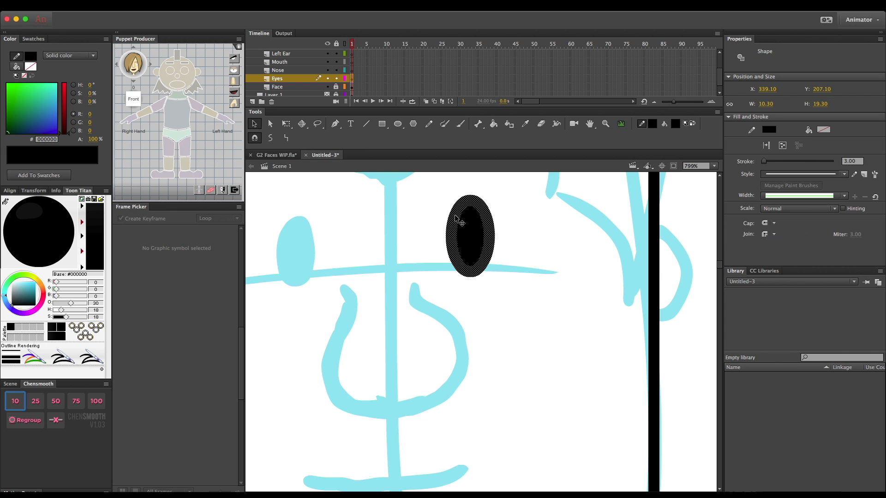
left_click(462, 226)
key("Delete")
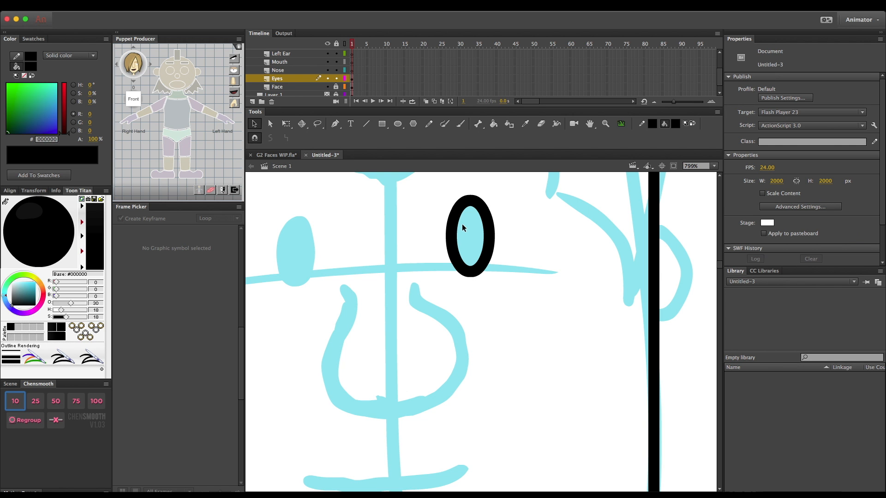
- Try pasting a copy of the eye outline in place and nudging it towards the other eye, then undo it
mouse_move(438, 186)
left_mouse_down()
mouse_move(489, 291)
mouse_move(503, 291)
left_mouse_up()
key("super+shift+v")
key("Left")
key("Left")
key("Left")
key("Left")
key("Left")
key("Left")
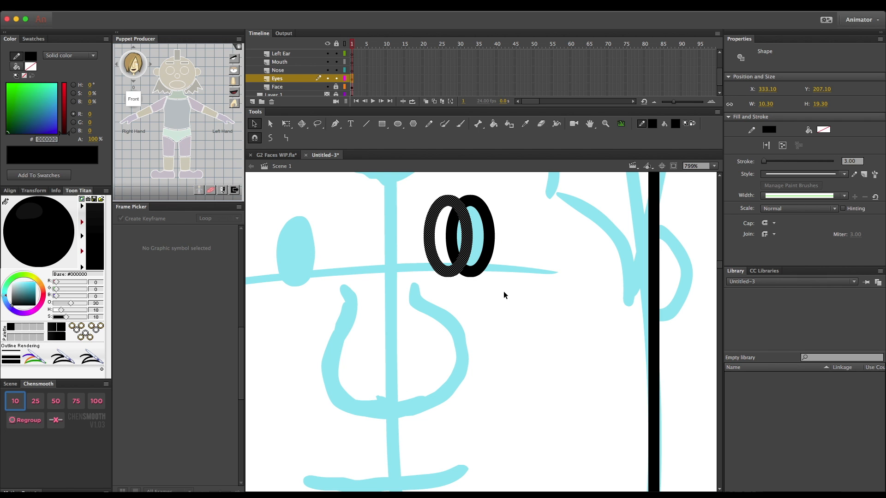
key("super+minus")
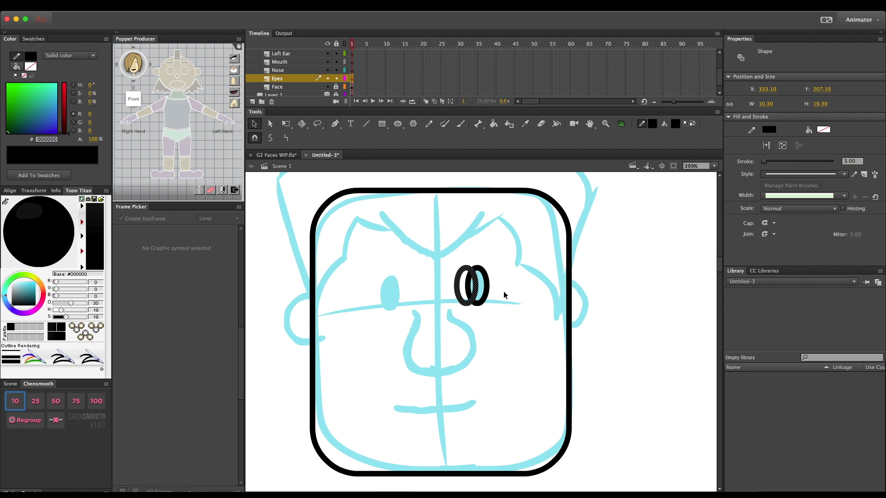
key("super+z")
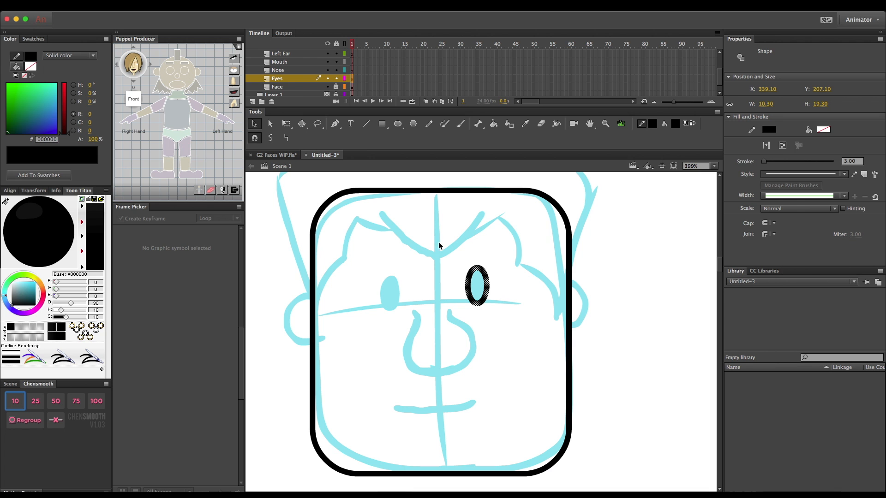
- Display the rulers around the stage
left_click(172, 7)
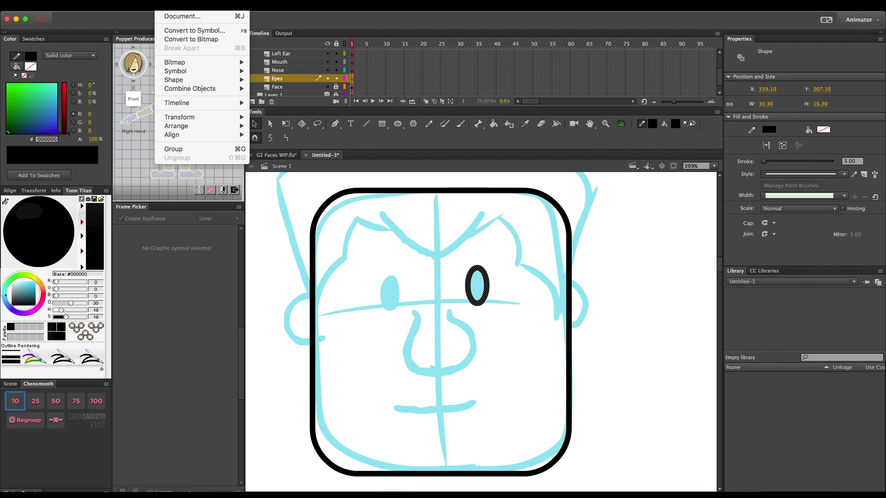
mouse_move(119, 6)
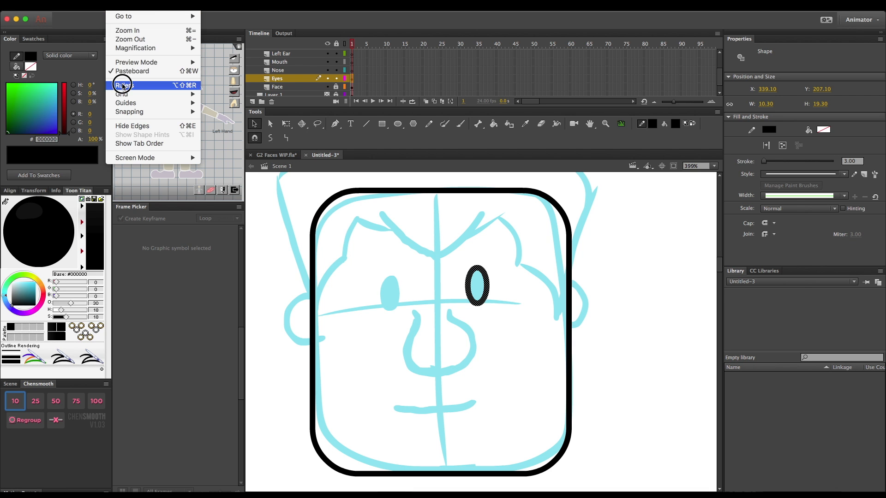
left_click(124, 85)
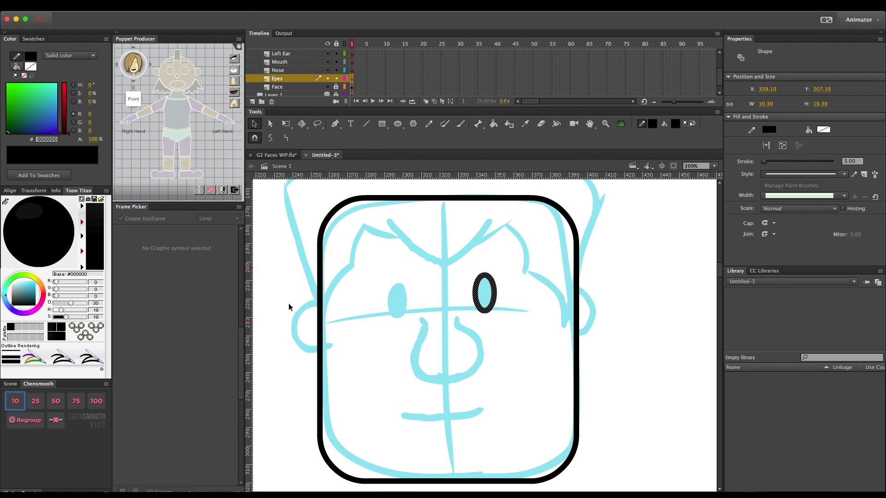
- With the Face layer unlocked, place a vertical guide through the face outline's transform centre and a horizontal guide just below the eyes
left_click(362, 199)
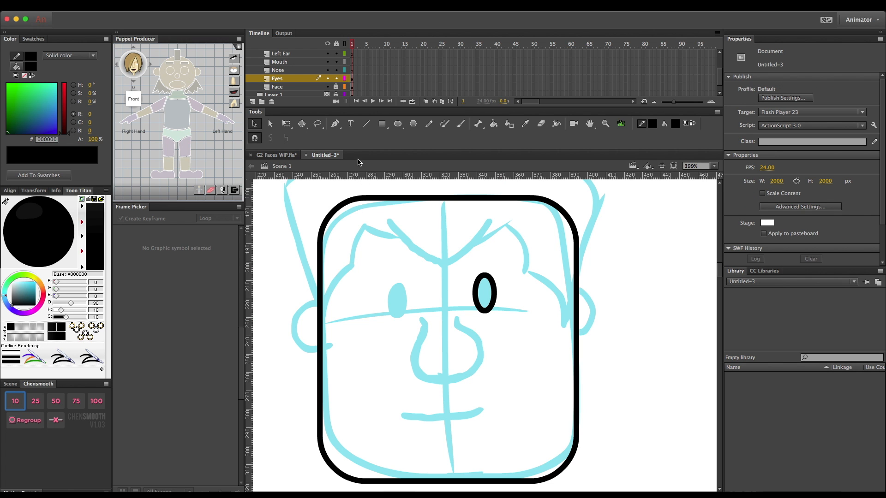
left_click(400, 199)
double_click(389, 199)
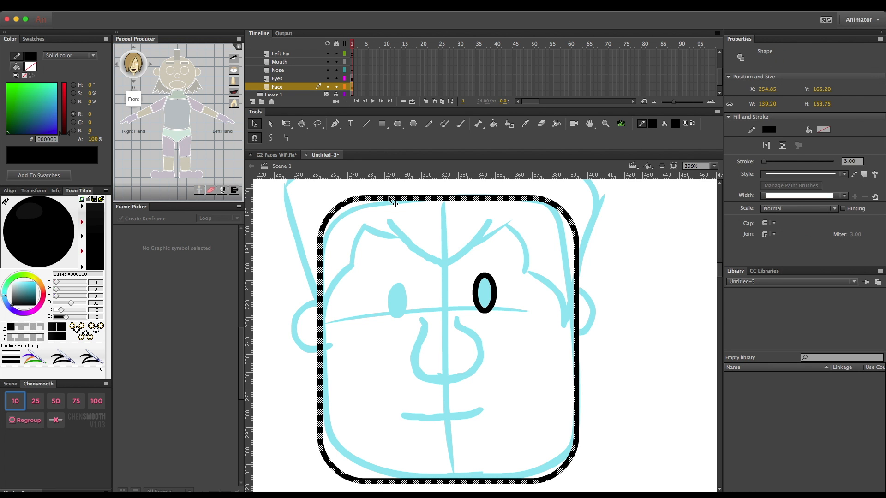
key("q")
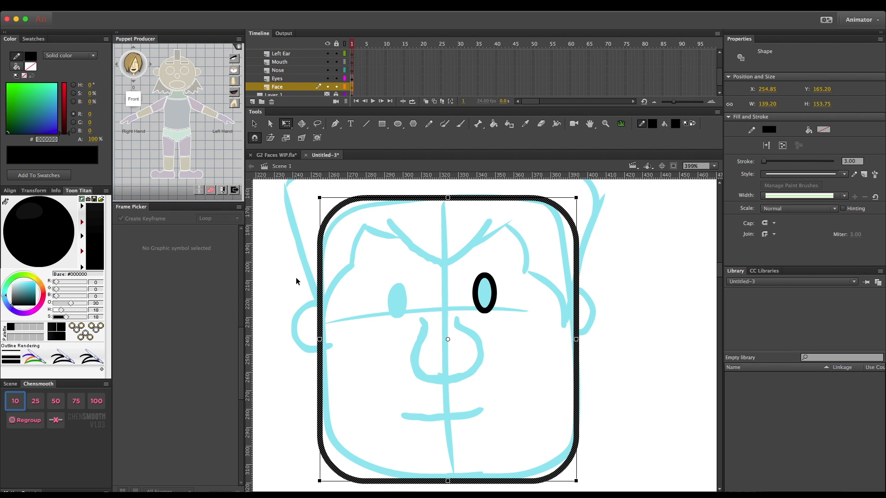
left_click_drag(322, 325, 448, 319)
left_click_drag(433, 176, 426, 316)
- Lock the Face layer again and place a copy of the eye outline at the same height on the other side of the vertical guide
left_click(475, 292)
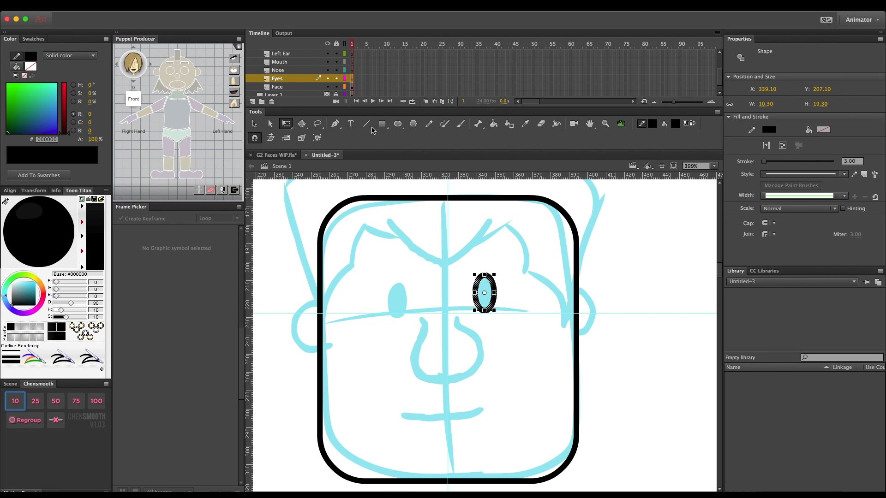
left_click(336, 87)
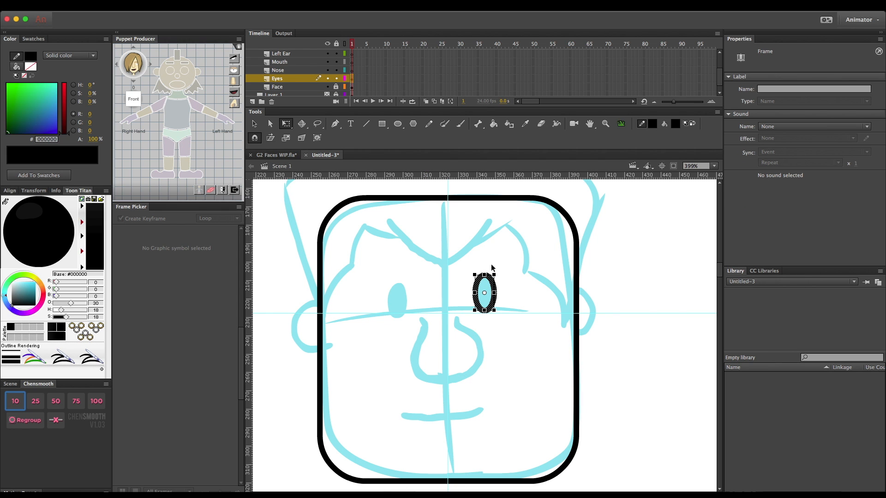
key("super+shift+c")
left_click_drag(482, 298, 455, 297)
key("Left")
key("Left")
key("Left")
key("Left")
key("Left")
key("Left")
key("Left")
key("Left")
key("Left")
key("Left")
key("Left")
key("Left")
key("Left")
key("Left")
key("Left")
key("Left")
key("Left")
key("Left")
key("Left")
key("Left")
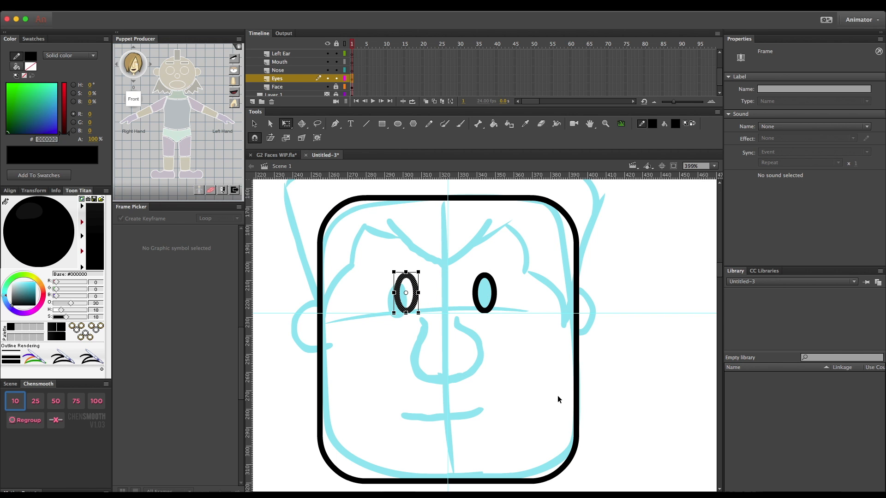
left_click(533, 375)
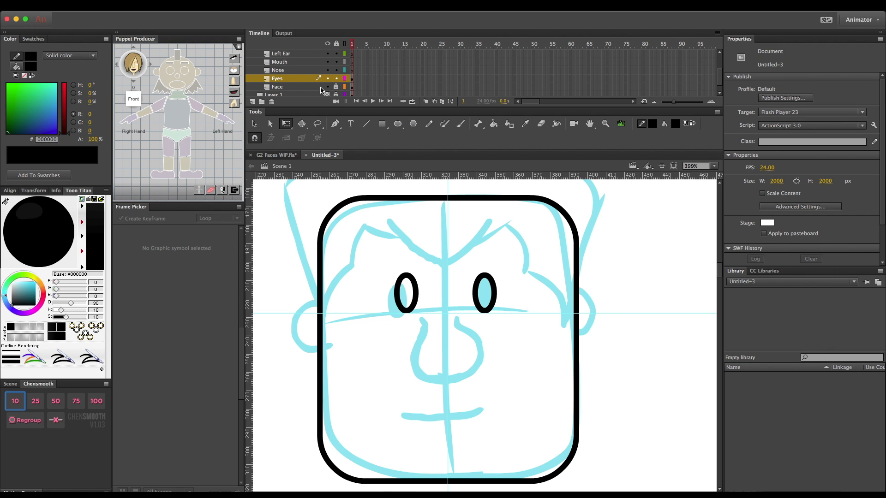
- Lock the Eyes layer and draw three connected straight lines over the left half of the sketched nose on the Nose layer
left_click(336, 78)
left_click(290, 72)
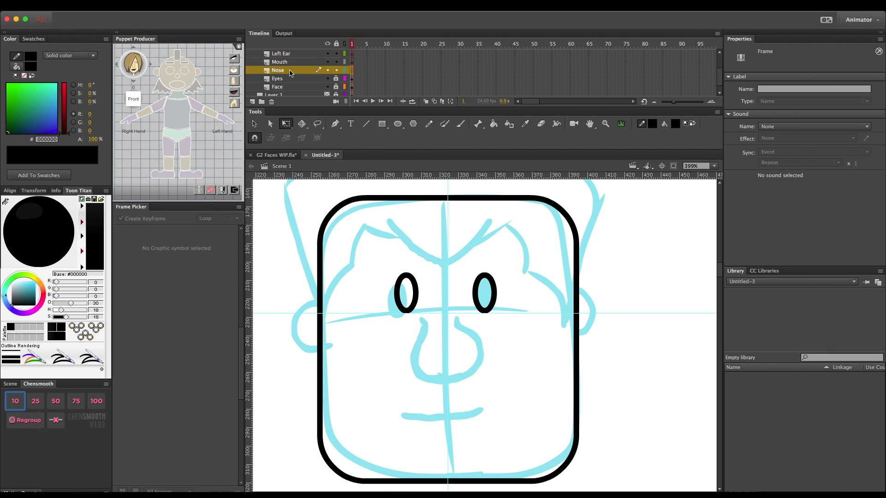
left_click(367, 124)
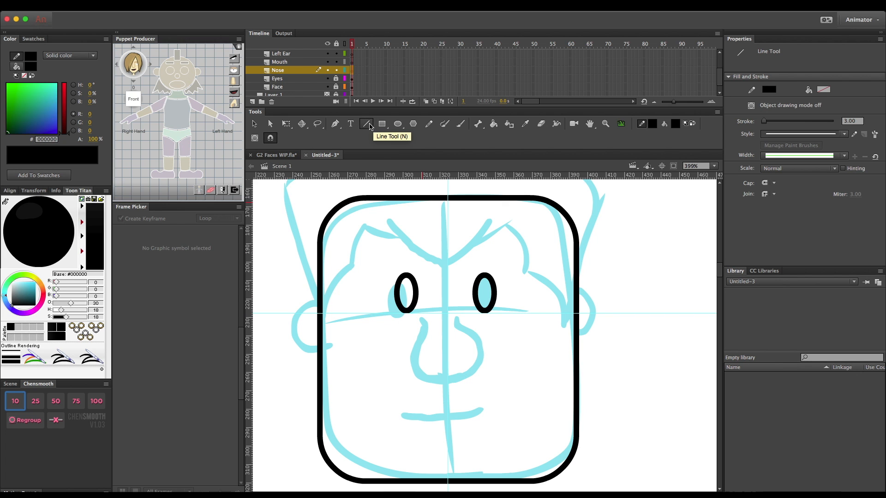
mouse_move(422, 318)
left_mouse_down()
mouse_move(428, 331)
mouse_move(417, 374)
mouse_move(449, 384)
left_mouse_up()
key("v")
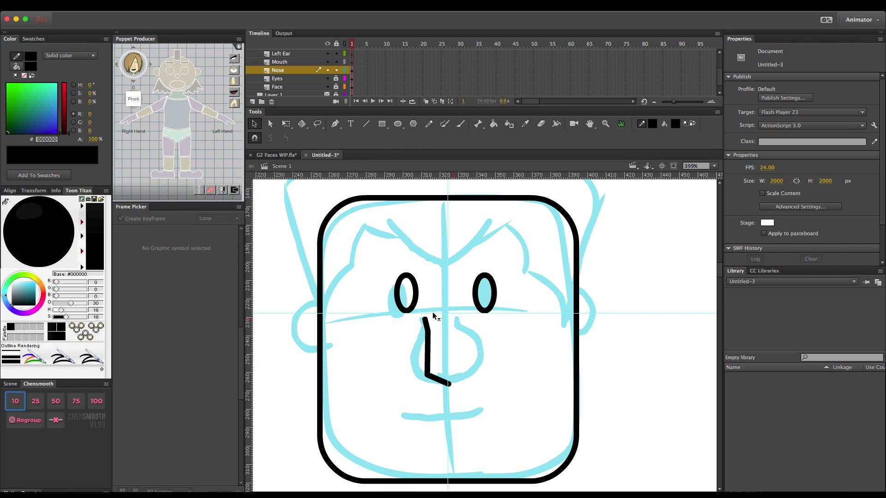
- Bend the nose lines into a rounded curve ending at the vertical guide, and lock the guides
left_click_drag(428, 328, 411, 350)
left_click_drag(419, 370, 448, 389)
left_click(114, 6)
mouse_move(147, 103)
left_click(240, 115)
- Squash the half-nose curve with Free Transform to about 33 px high so its lower end meets the sketch
double_click(423, 333)
key("q")
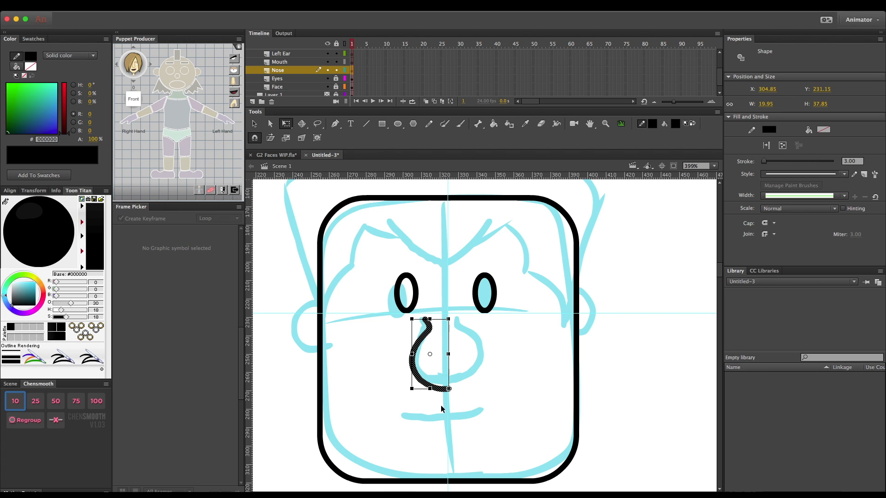
left_click_drag(430, 388, 431, 383)
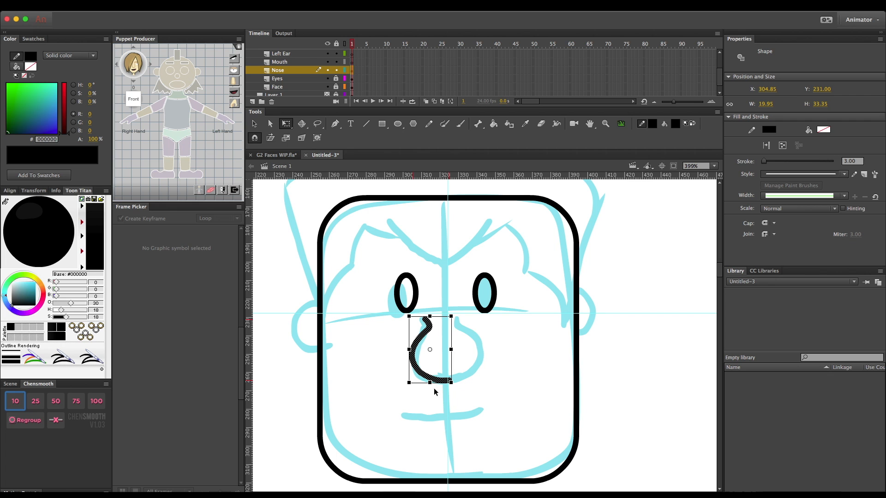
- Flip a copy of the half-nose curve horizontally and move it to X 322.30 so both halves join into a full nose
left_click(166, 5)
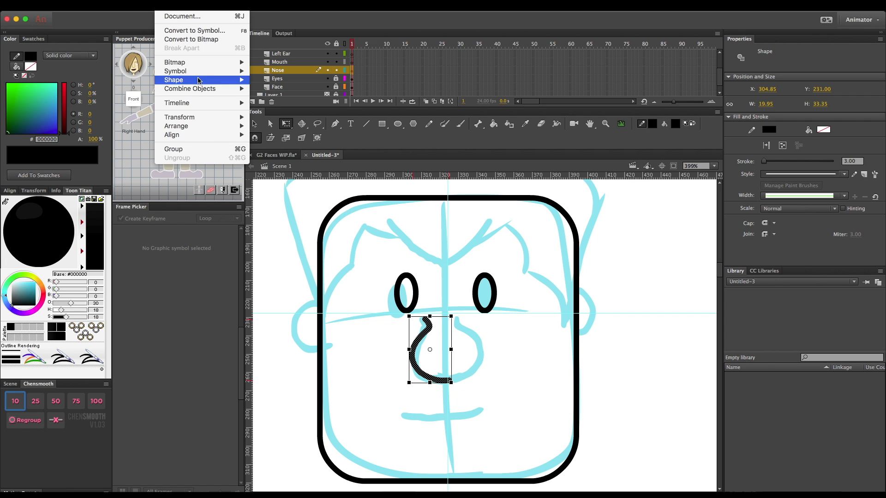
mouse_move(199, 118)
left_click(272, 207)
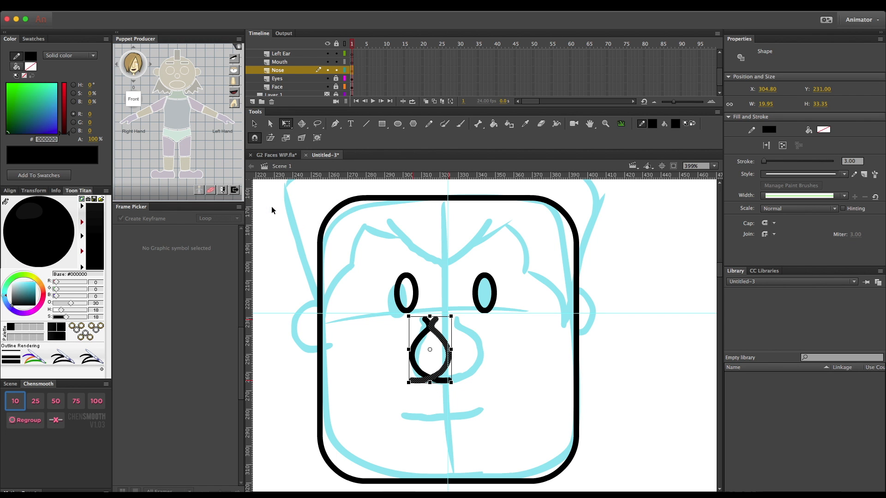
key("Right")
key("Right")
key("Right")
key("Right")
key("Right")
key("Right")
key("Right")
key("Right")
key("Right")
key("Right")
key("Right")
key("Right")
key("Right")
key("Right")
key("Right")
key("Right")
key("Right")
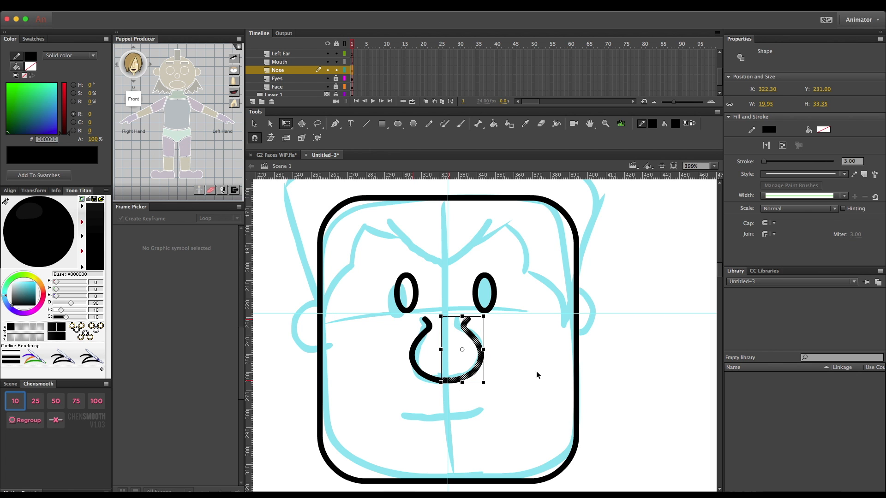
- Lock the Nose layer and draw a line about 46 px wide over the sketched mouth on the Mouth layer, bending it into a smile
left_click(524, 387)
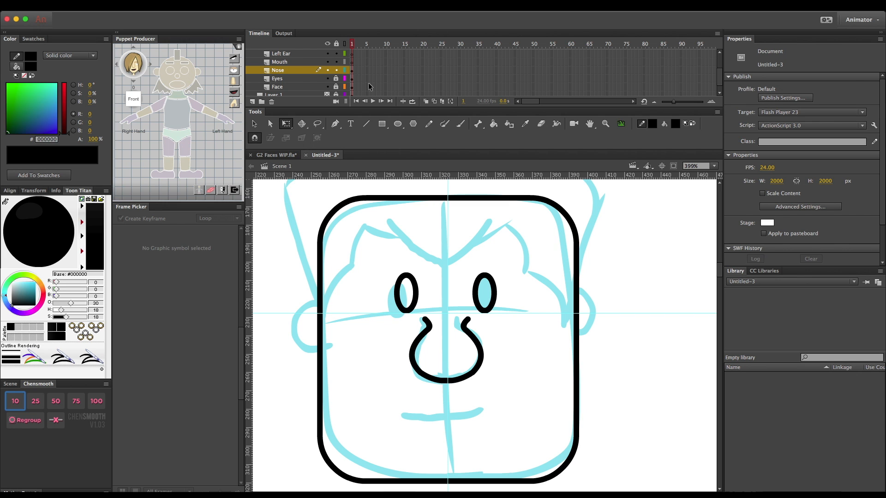
left_click(337, 70)
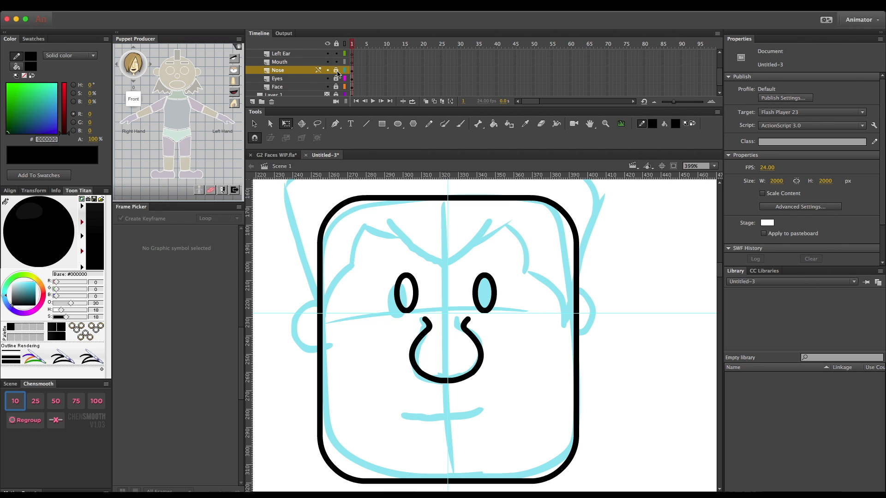
left_click(280, 61)
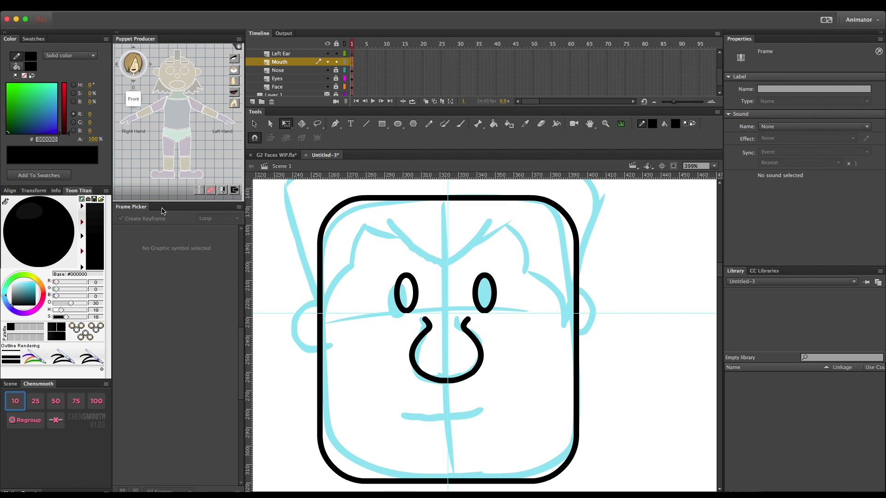
left_click(366, 123)
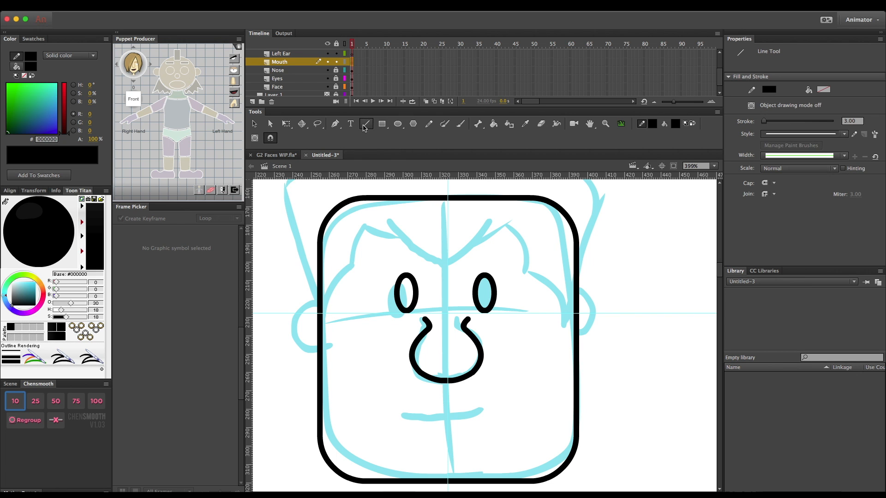
mouse_move(401, 413)
left_mouse_down()
mouse_move(502, 411)
mouse_move(490, 412)
left_mouse_up()
left_click_drag(488, 412, 485, 413)
key("v")
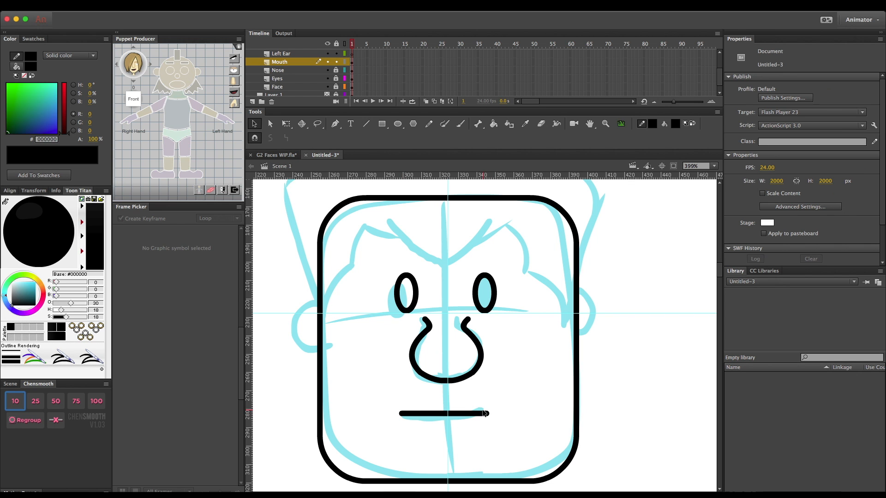
left_click_drag(442, 414, 444, 421)
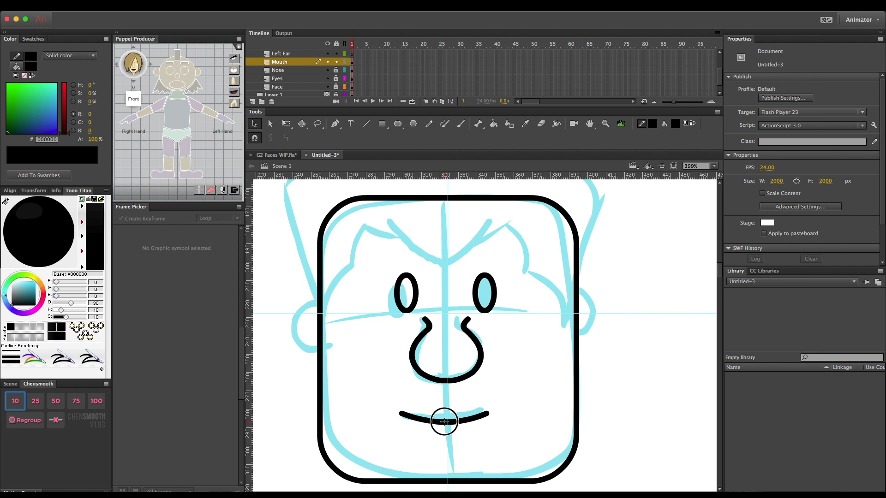
- Shift the mouth curve to X 301.55 so its centre sits on the vertical guide
left_click(458, 424)
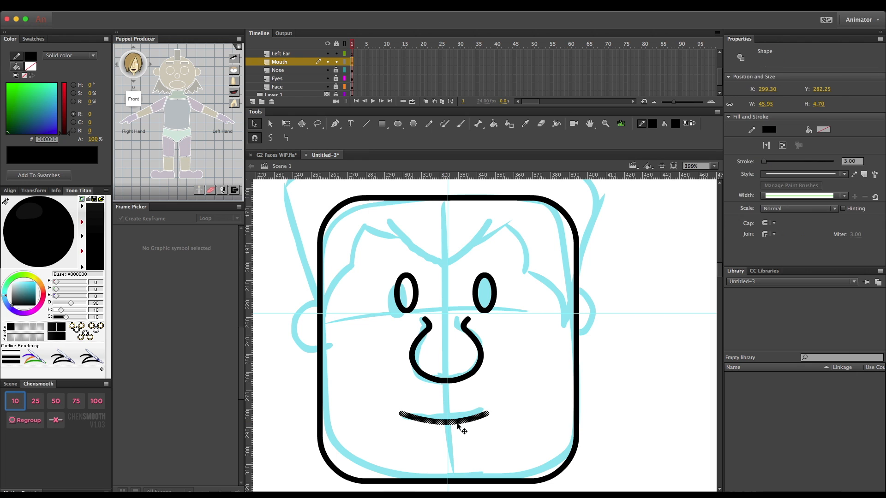
key("q")
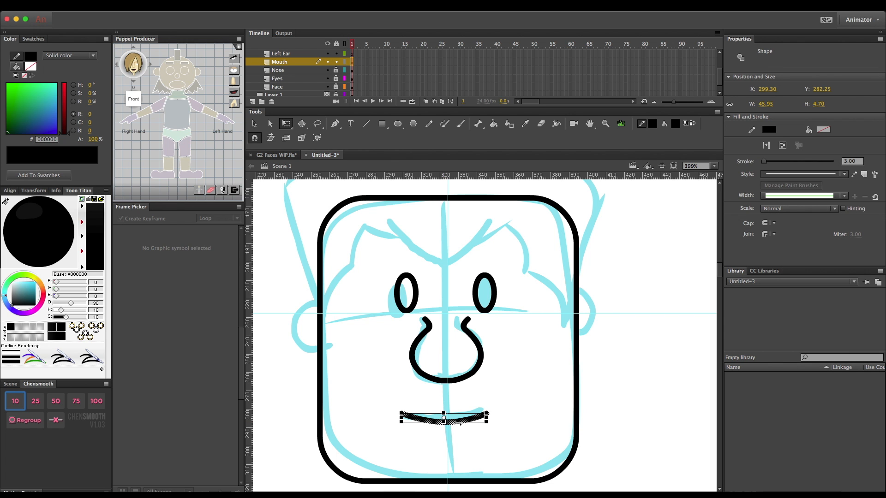
key("Right")
key("Right")
key("Right")
key("Right")
key("Right")
key("Right")
key("Right")
key("Right")
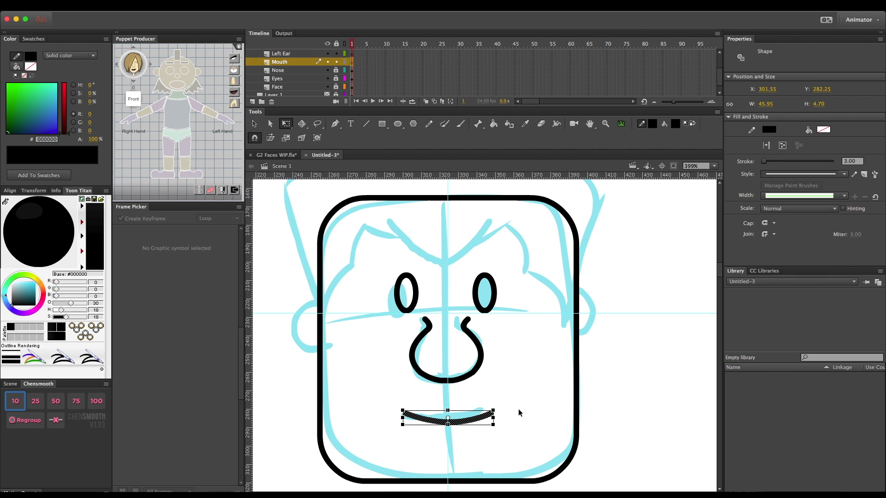
left_click(623, 383)
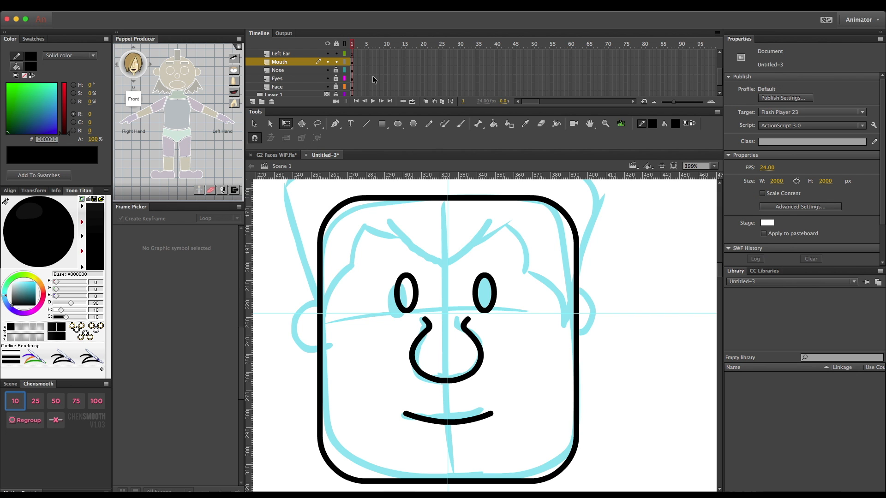
- Lock the Mouth layer and draw an unfilled oval about 30 by 34 px over the sketched ear on the Left Ear layer
left_click(336, 62)
left_click(397, 124)
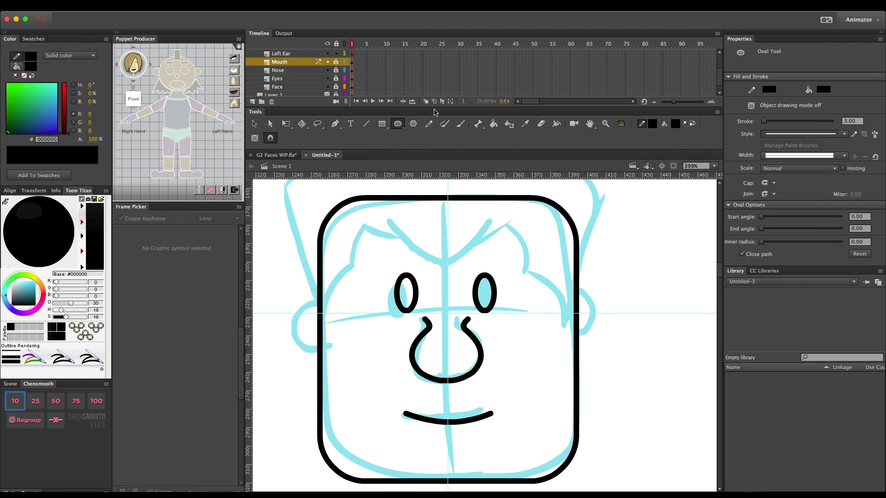
left_click(269, 54)
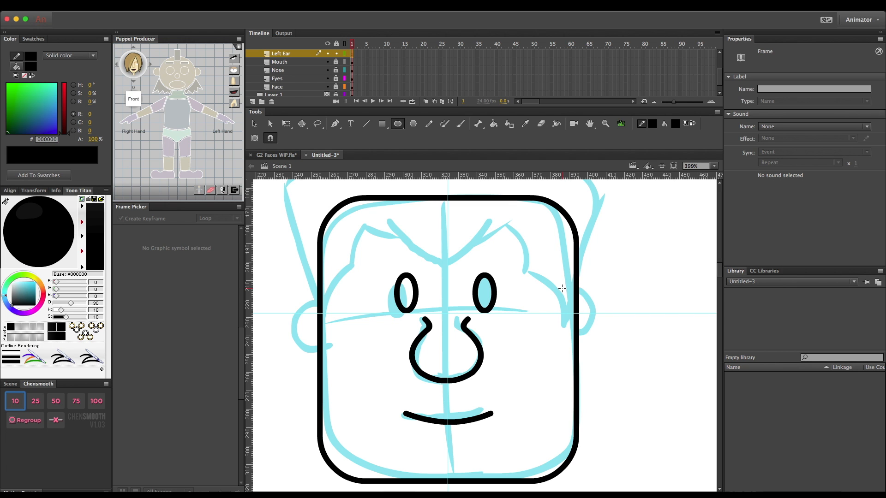
left_click_drag(569, 288, 622, 350)
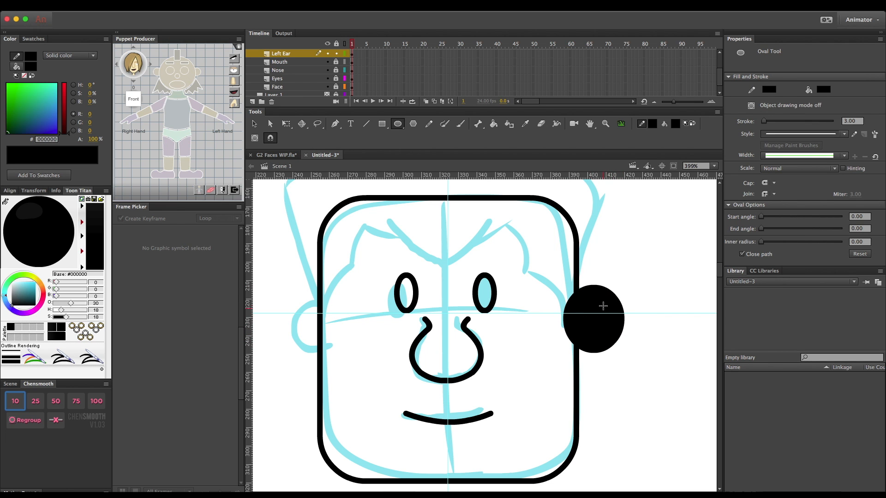
key("v")
left_click(601, 328)
key("Delete")
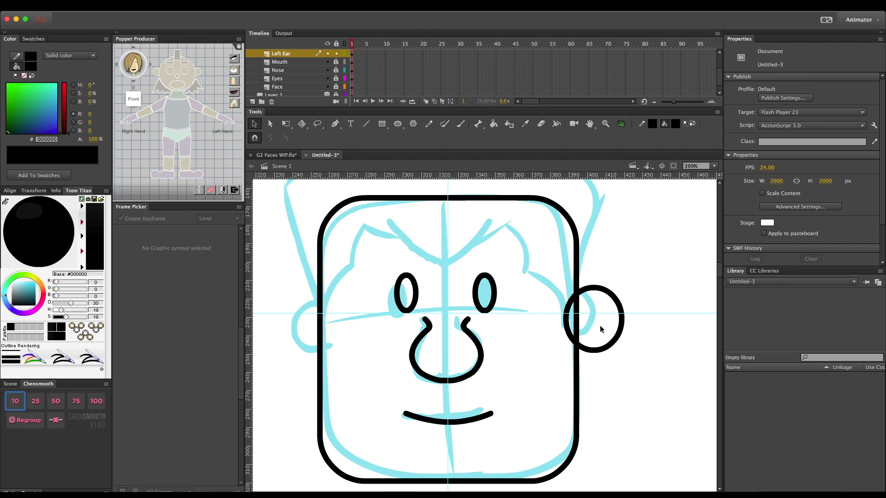
- Move the ear oval to X 378.65, centred on the face's side edge, and delete the half inside the face
left_click(604, 353)
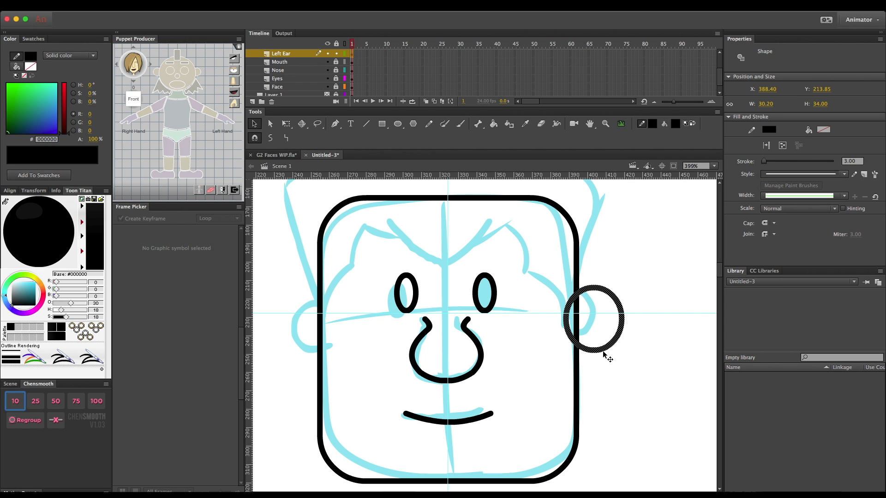
key("Left")
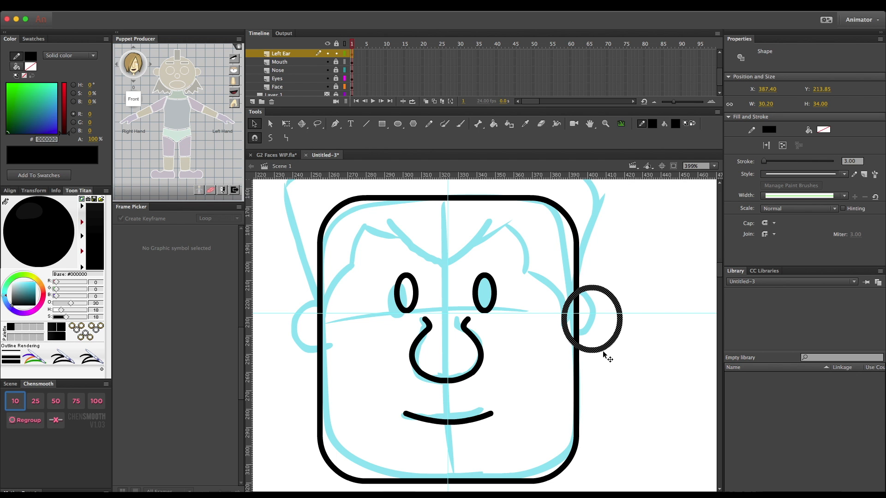
key("q")
key("Left")
key("Left")
key("Left")
key("Left")
key("Left")
key("Left")
key("Left")
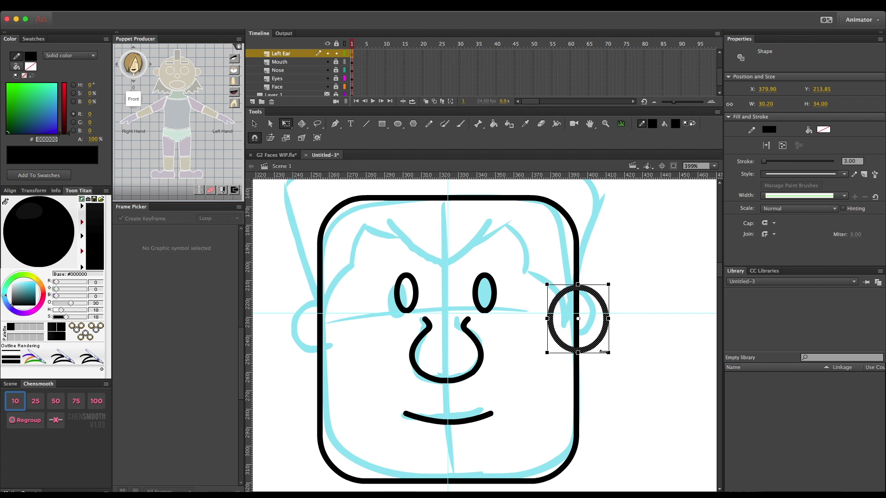
key("Left")
key("Left")
key("Left")
key("Left")
key("Left")
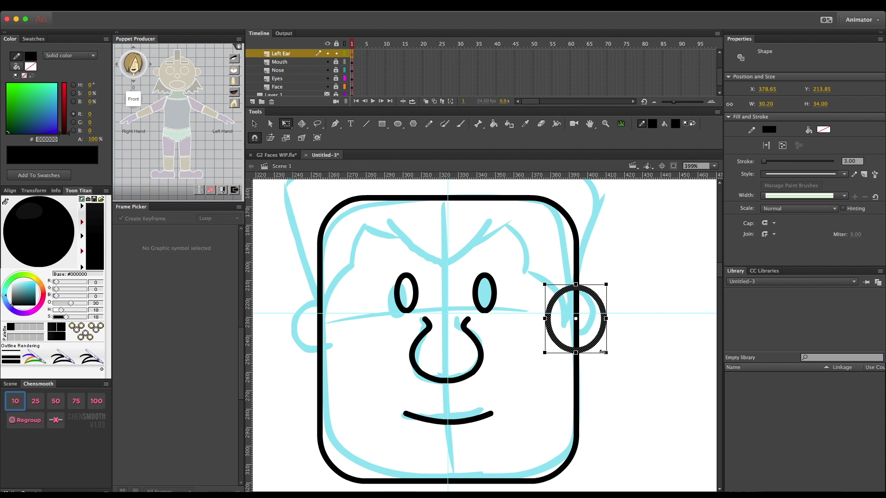
left_click(602, 384)
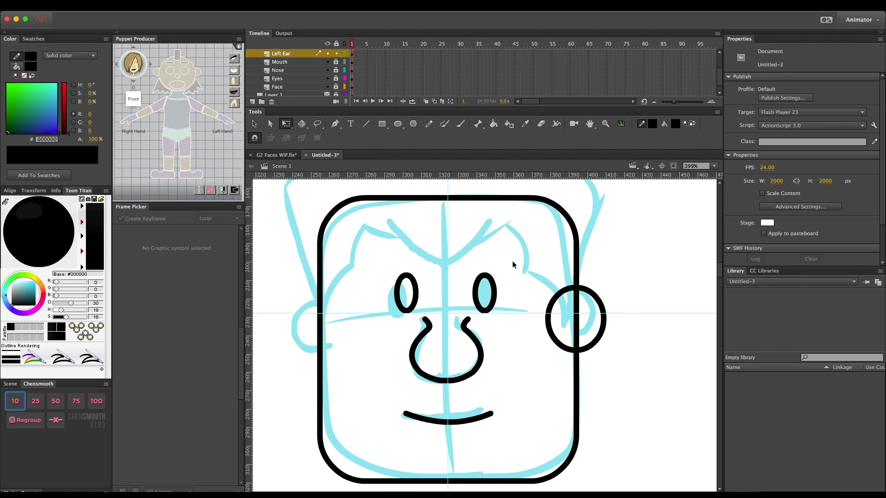
left_click_drag(529, 248, 576, 389)
key("Delete")
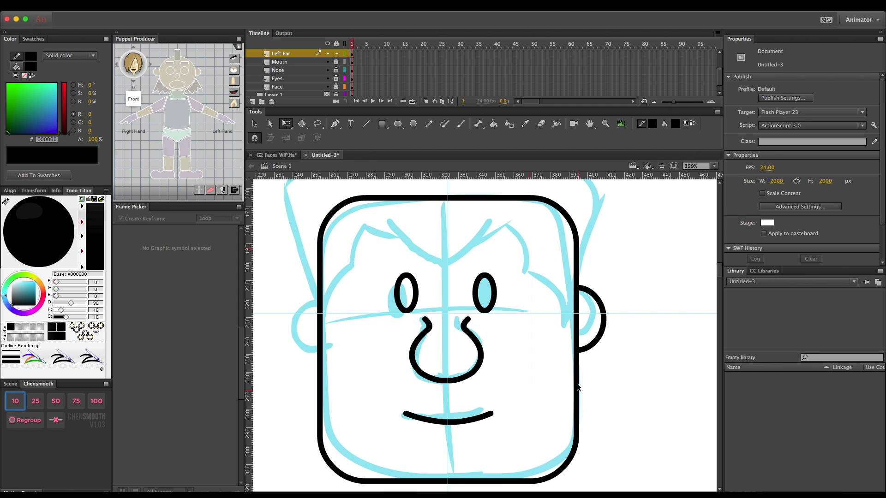
- Copy the half-oval ear onto the Right Ear layer, flip it horizontally, and move it against the opposite edge of the face
left_click(606, 310)
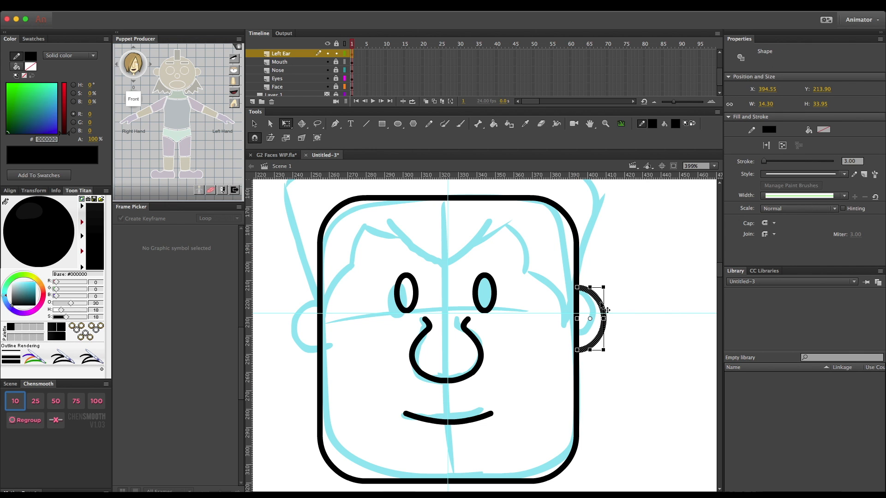
key("Escape")
scroll(270, 72, "up", 2)
left_click(283, 63)
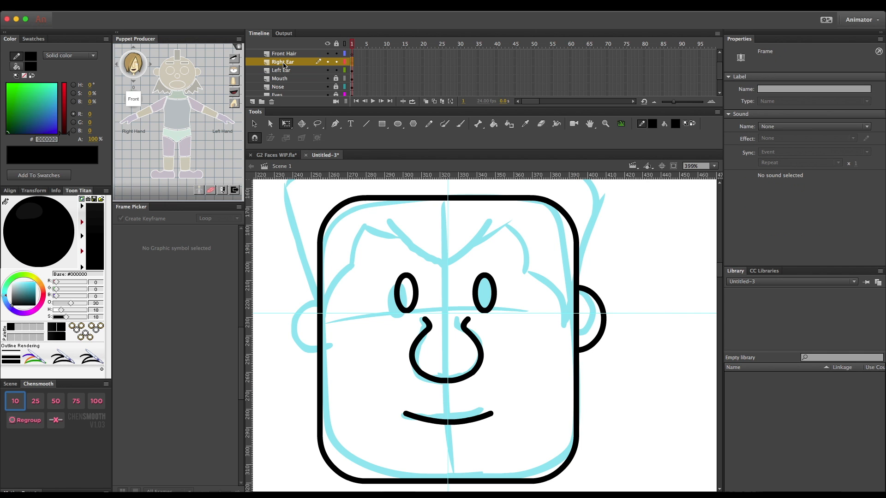
left_click(283, 65)
key("Left")
key("Left")
key("Left")
key("Left")
key("Left")
key("Left")
key("Left")
key("Left")
key("Left")
key("Left")
key("Left")
key("Left")
key("Left")
key("Left")
key("Left")
key("Left")
key("Left")
key("Left")
key("Left")
key("Left")
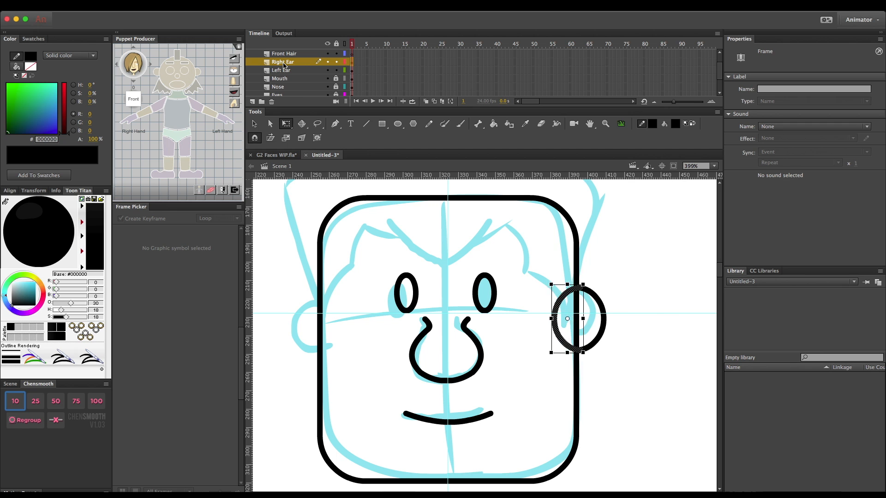
key("Left")
key("Left")
key("Left")
key("Left")
key("Left")
key("Left")
key("Left")
key("Left")
key("Left")
key("Left")
key("Left")
key("Left")
key("Left")
key("Left")
key("Left")
key("Left")
key("Left")
key("Left")
key("Left")
key("Left")
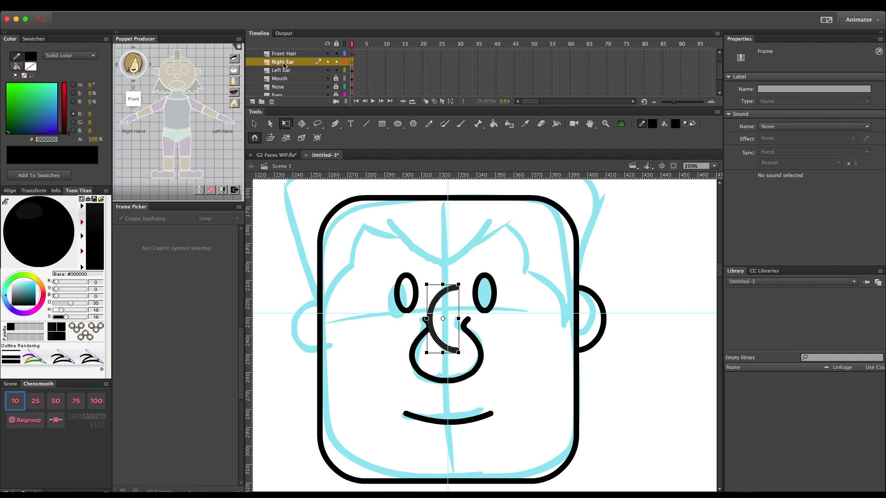
key("Left")
key("Left")
key("Left")
key("Left")
key("Left")
key("Left")
key("Left")
key("Left")
key("Left")
key("Left")
key("Left")
key("Left")
key("Left")
key("Left")
key("Left")
key("Left")
key("Left")
key("Left")
key("Left")
key("Left")
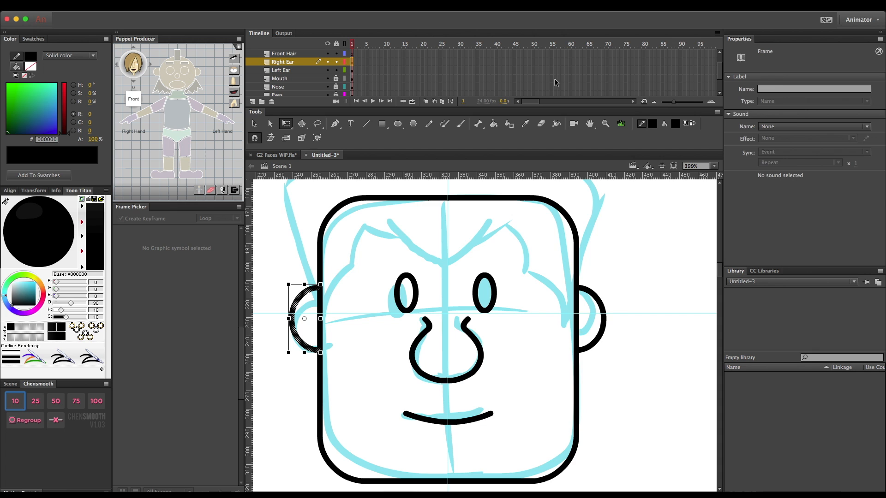
left_click(636, 235)
- Lock both ear layers and draw a curved central strand ending at the vertical guide on the Front Hair layer
key("ctrl+minus")
scroll(288, 71, "up", 1)
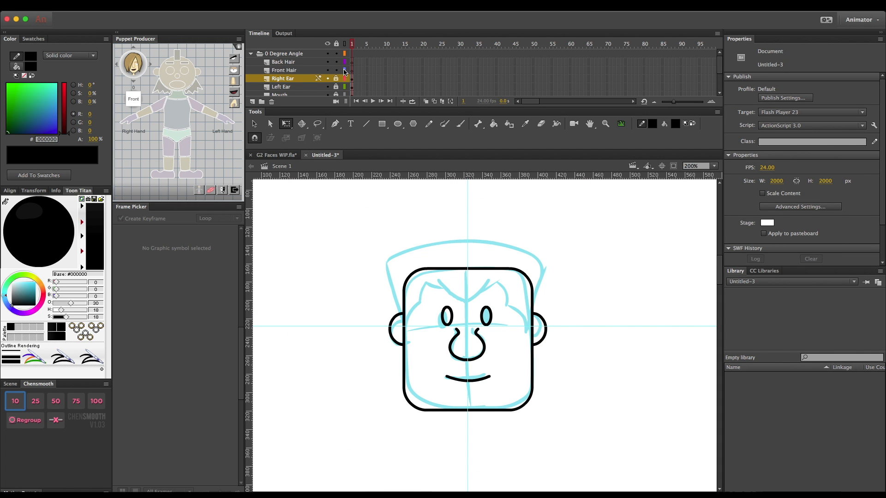
key("ctrl+equal")
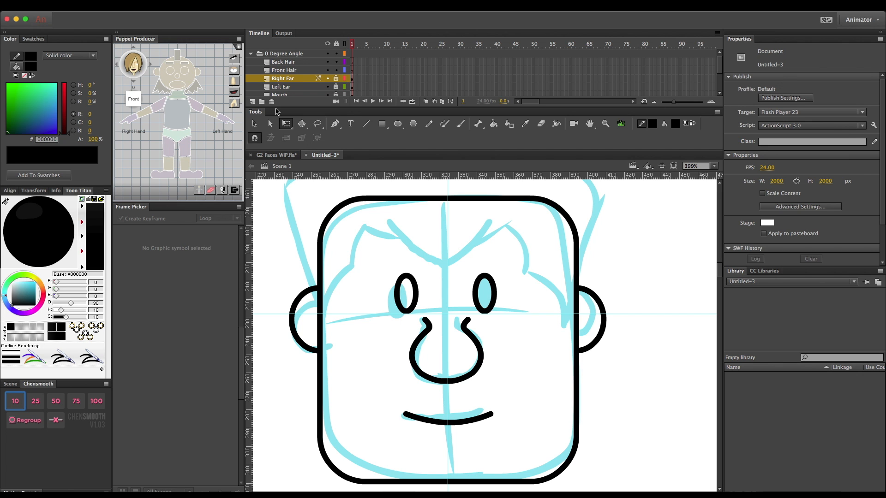
key("n")
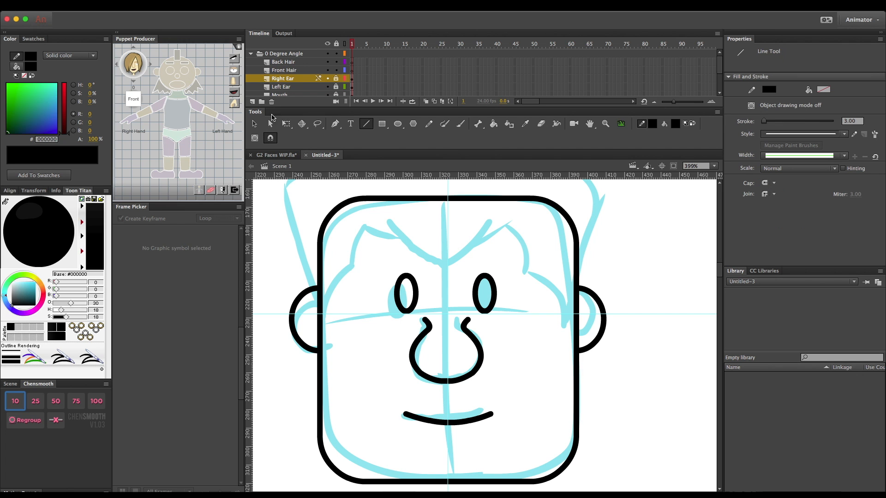
left_click(295, 72)
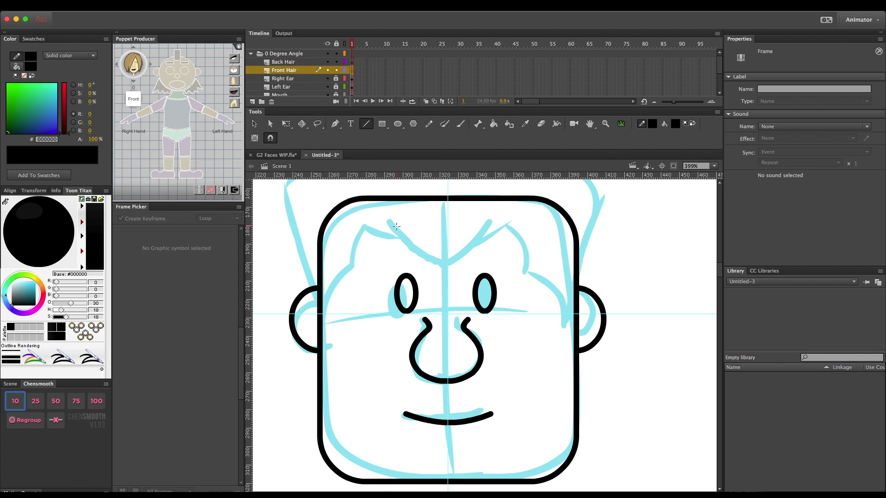
left_click_drag(387, 222, 447, 266)
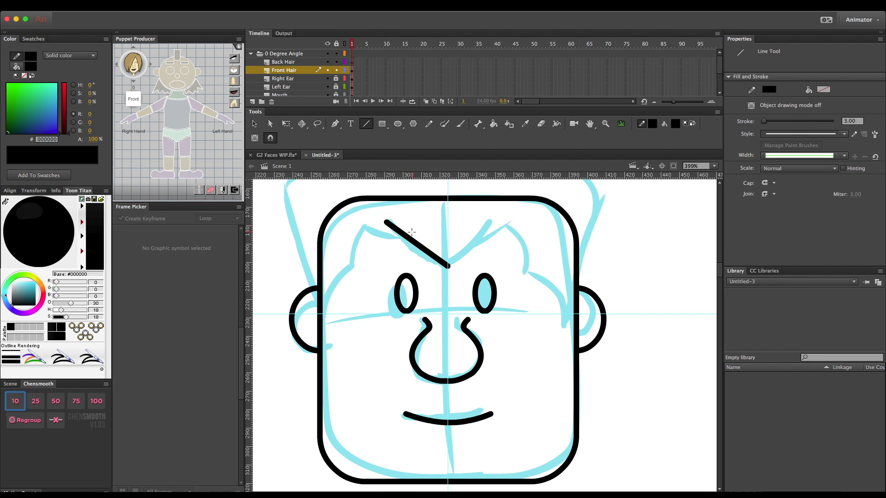
key("v")
left_click_drag(407, 236, 405, 247)
- Trace the rest of the left half's jagged hairline down to the face's edge with connected, bent lines
key("n")
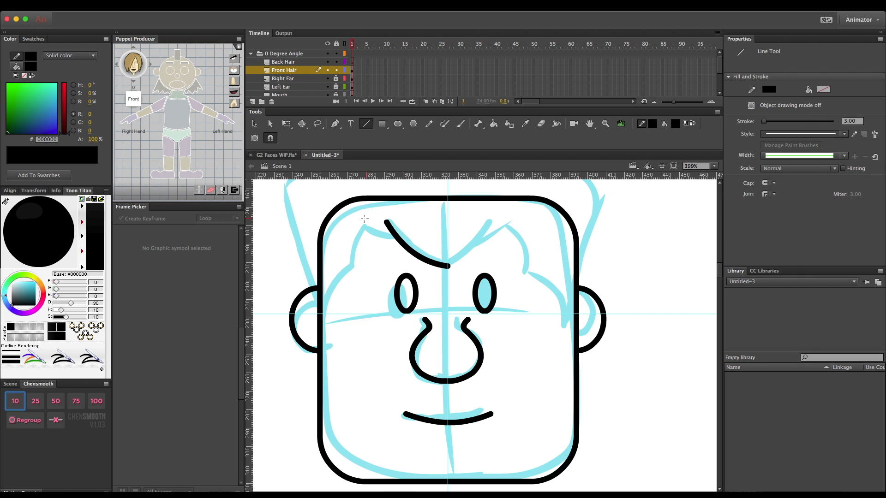
mouse_move(359, 225)
left_mouse_down()
mouse_move(394, 237)
mouse_move(352, 265)
left_mouse_up()
left_click_drag(354, 265, 322, 304)
key("v")
left_click_drag(357, 246, 352, 245)
left_click_drag(339, 281, 338, 276)
- Draw the outer left half of the hair from the ear up to the vertical guide, curving its side and top lines
scroll(338, 275, "up", 3)
key("n")
left_click_drag(319, 366, 285, 246)
key("v")
left_click_drag(301, 302, 297, 303)
key("n")
left_click_drag(285, 245, 447, 203)
key("v")
left_click_drag(348, 229, 327, 212)
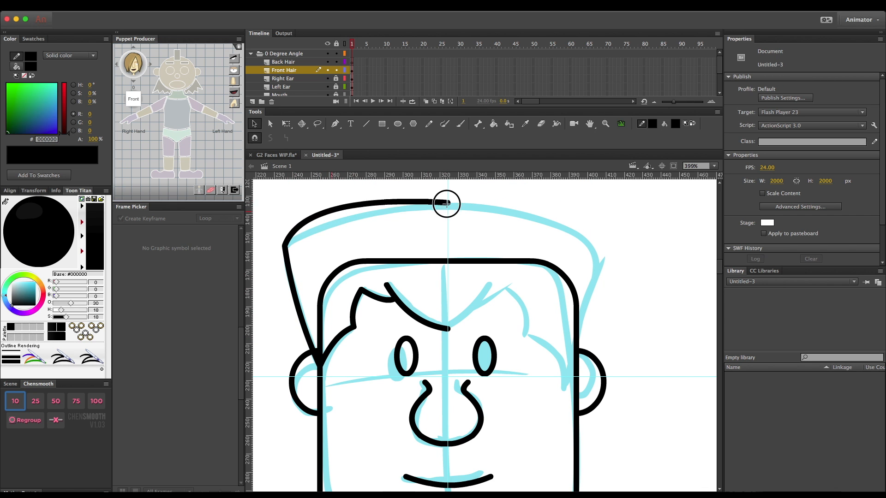
left_click_drag(446, 204, 445, 196)
scroll(445, 196, "up", 3)
scroll(443, 253, "down", 2)
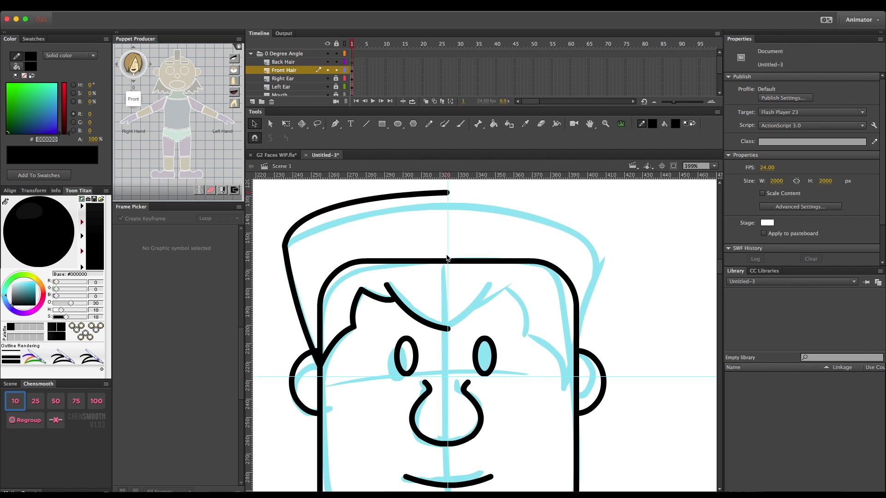
- Duplicate the left half of the hair on the Front Hair layer and flip the copy horizontally
left_click(290, 72)
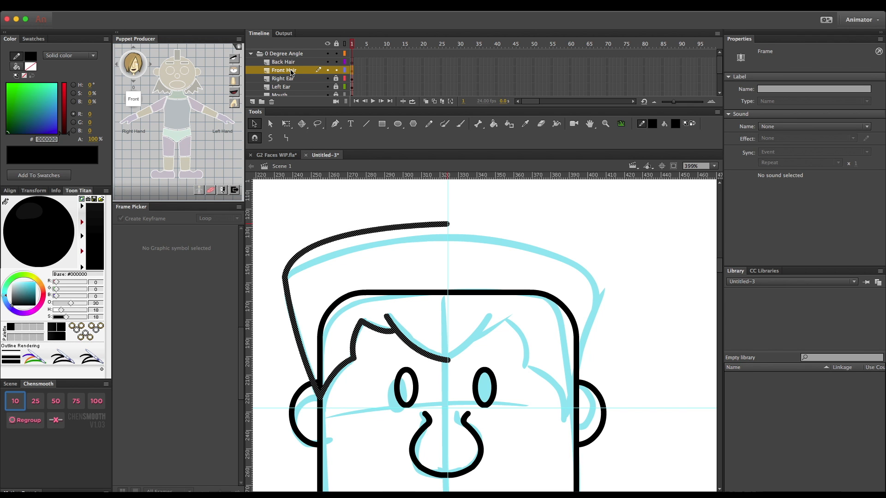
left_click(170, 4)
mouse_move(185, 107)
left_click(302, 211)
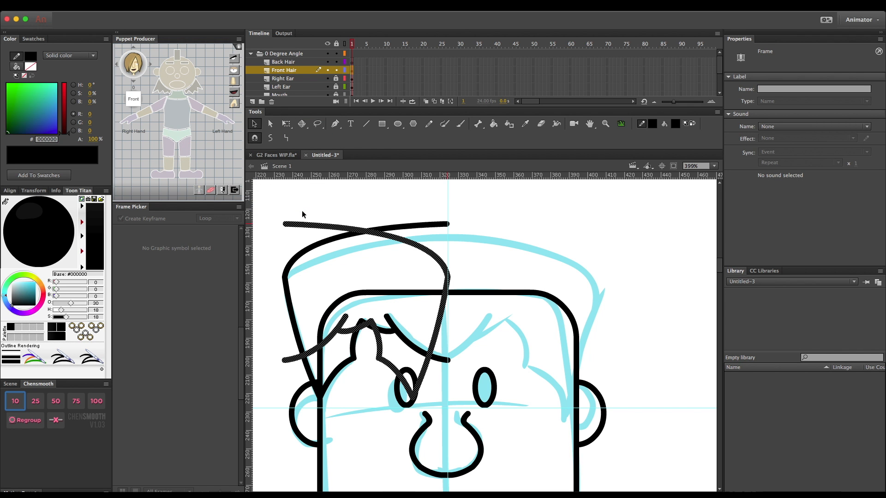
left_click(328, 270)
key("super+z")
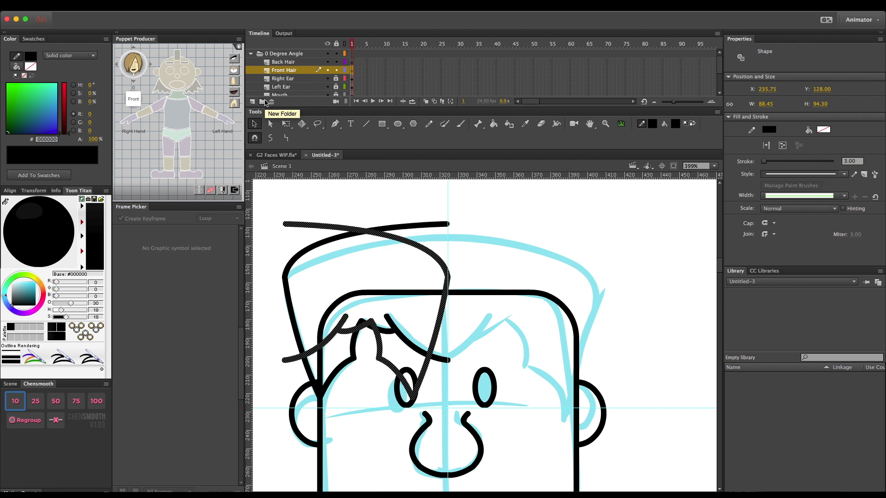
- Move the flipped hair half across until it meets the original half at the vertical guide
key("Right")
key("Right")
key("Right")
key("Right")
key("Right")
key("Right")
key("Right")
key("Right")
key("Right")
key("Right")
key("Right")
key("Right")
key("Right")
key("Right")
key("Right")
key("Right")
key("Right")
key("Right")
key("Right")
key("Right")
key("Right")
key("Right")
key("Right")
key("Right")
key("Right")
key("Right")
key("Right")
key("Right")
key("Right")
key("Right")
key("Right")
key("Right")
key("Right")
key("Right")
key("Right")
key("Right")
key("Right")
key("Right")
key("Right")
key("Right")
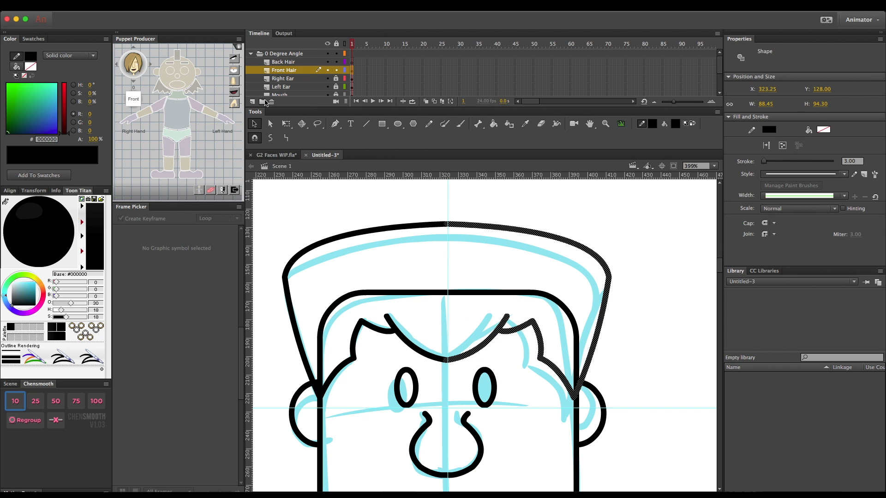
left_click(524, 208)
- Compare the head's line art with and without the sketch on Layer 1, leaving the sketch hidden
key("super+minus")
scroll(334, 94, "down", 5)
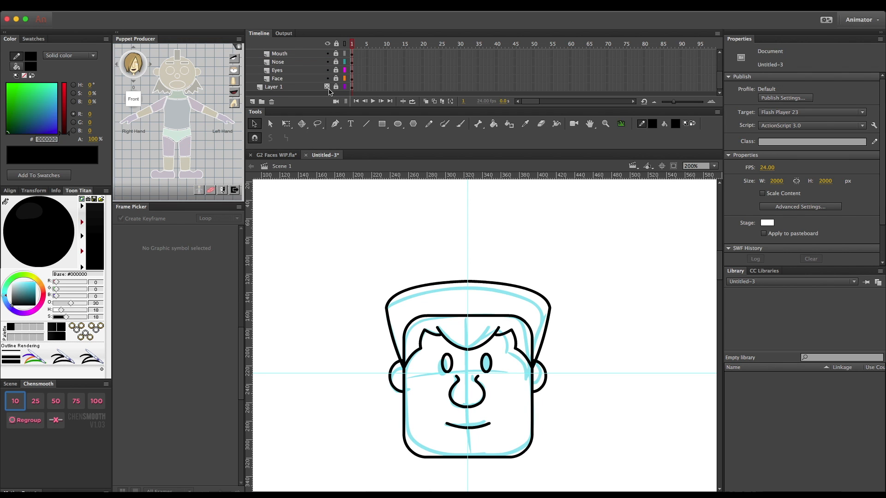
left_click(327, 87)
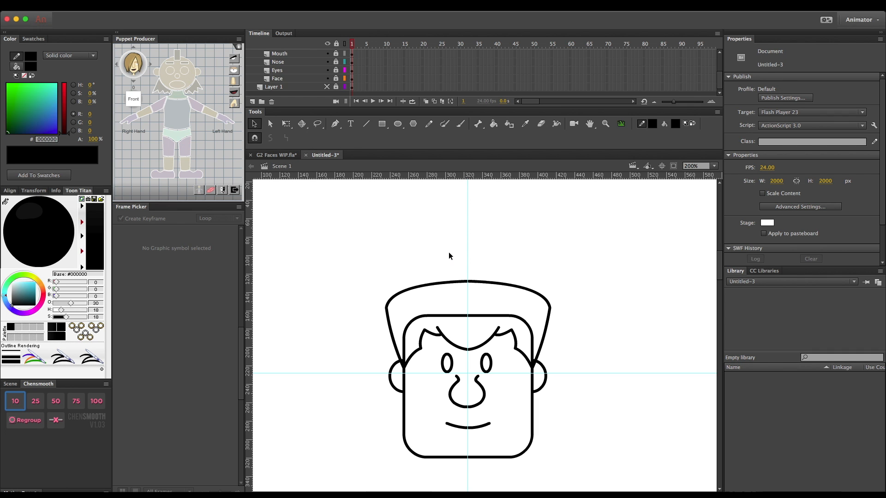
scroll(448, 254, "down", 3)
scroll(449, 253, "up", 3)
scroll(449, 253, "down", 2)
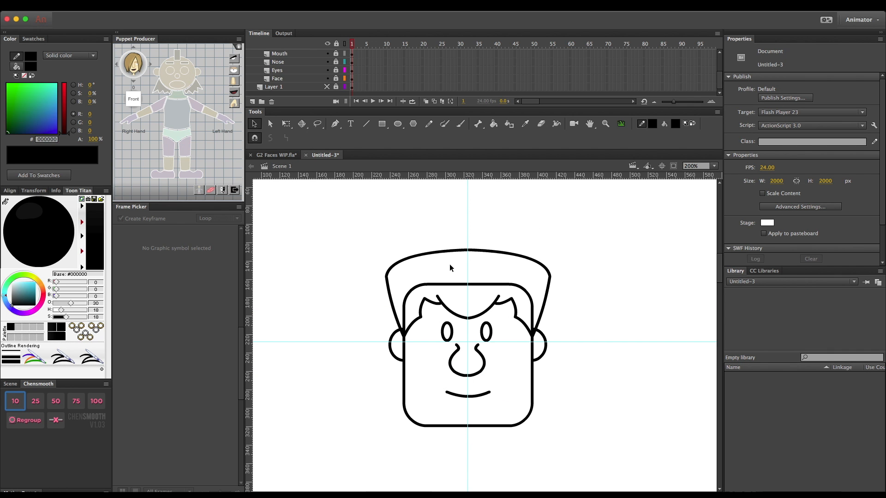
scroll(454, 253, "up", 2)
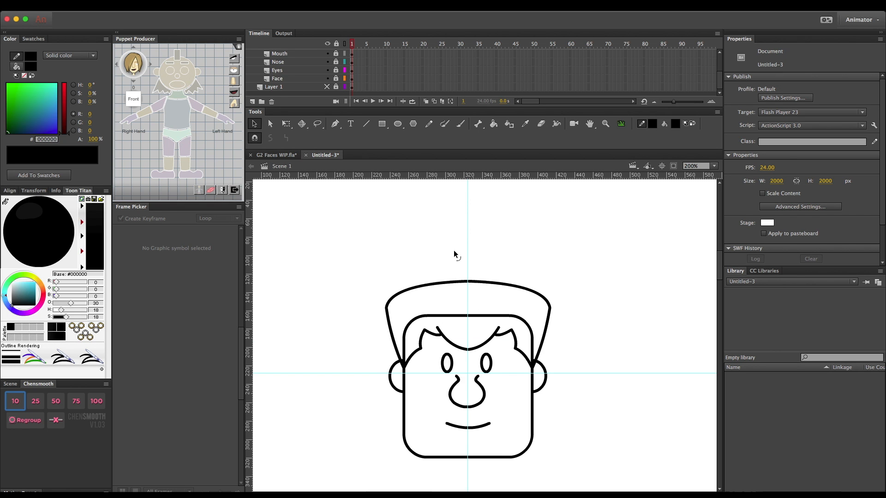
scroll(453, 251, "down", 2)
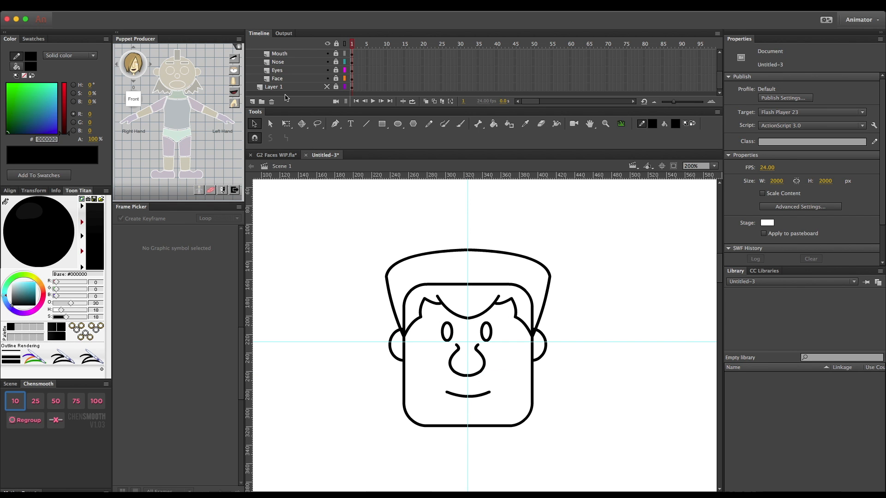
left_click(326, 87)
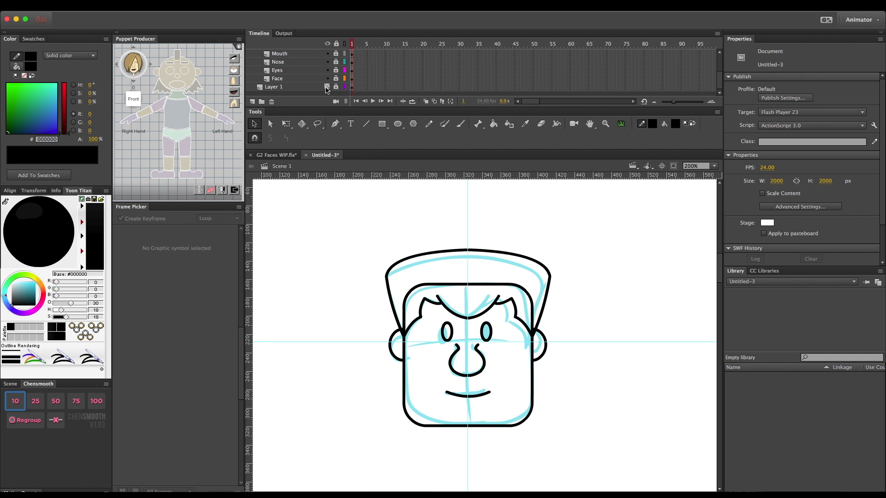
left_click(327, 87)
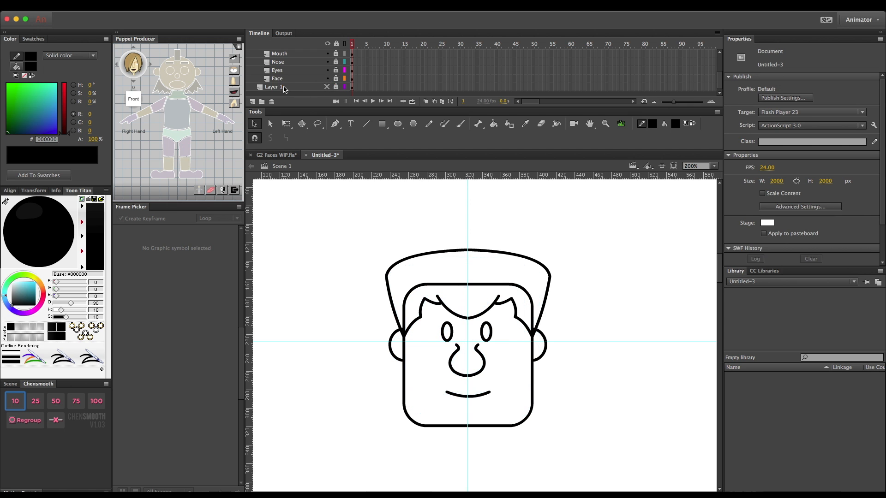
- Delete the sketch layer, Layer 1, from the timeline
left_click(286, 87)
left_click(271, 102)
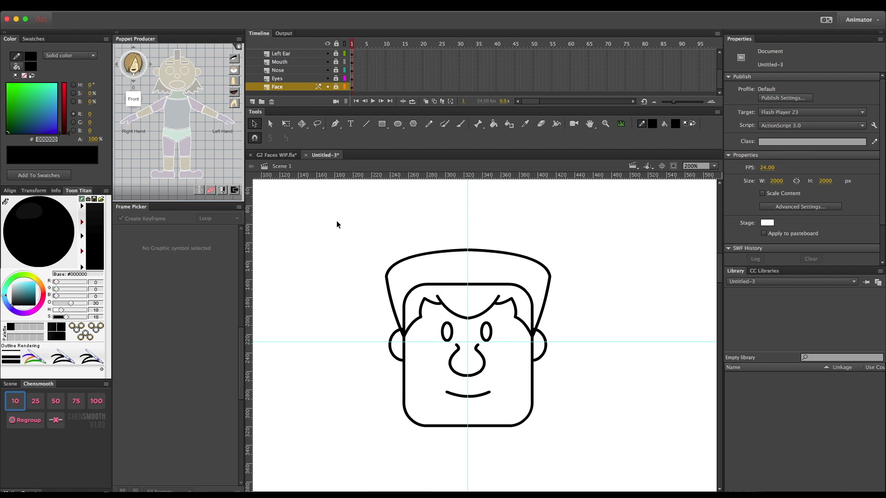
scroll(328, 241, "up", 15)
scroll(327, 244, "down", 12)
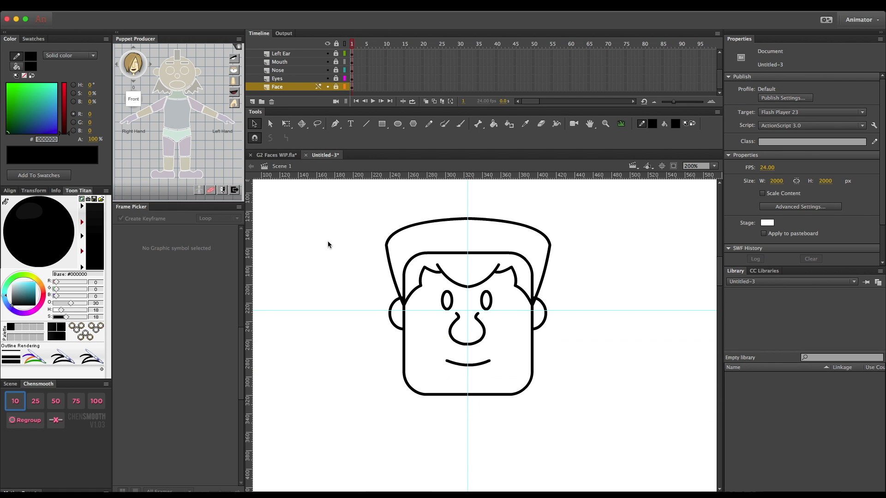
- Collapse the 0 Degree Angle folder and duplicate it with all its layers
scroll(319, 60, "up", 4)
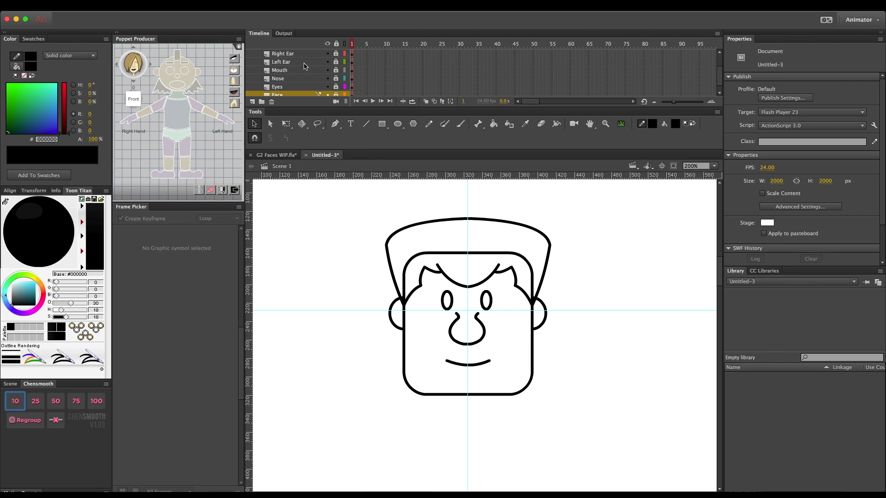
left_click(267, 54)
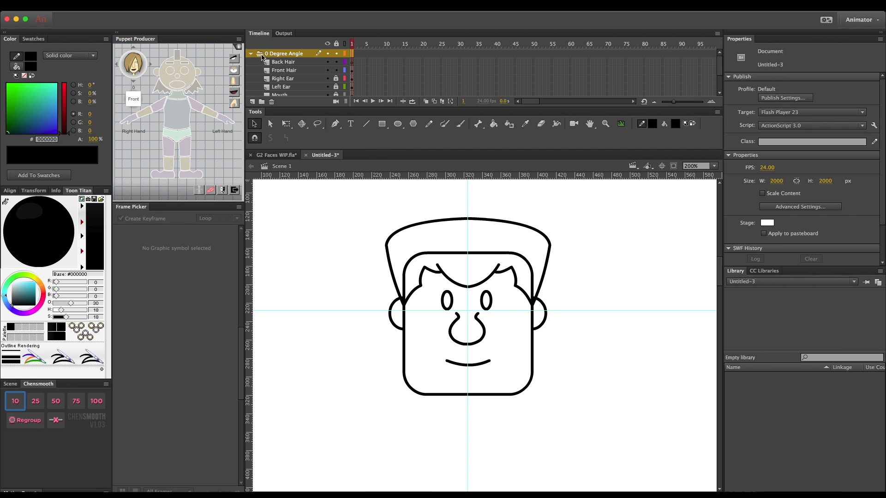
left_click(251, 55)
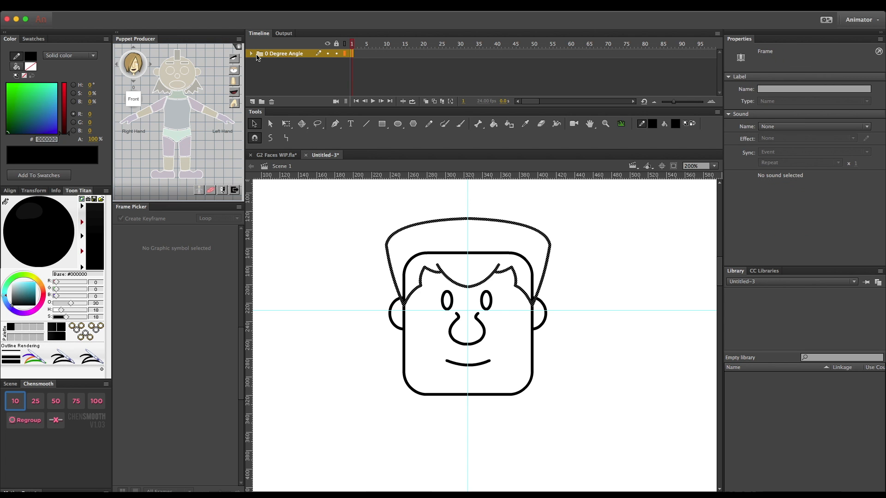
right_click(268, 55)
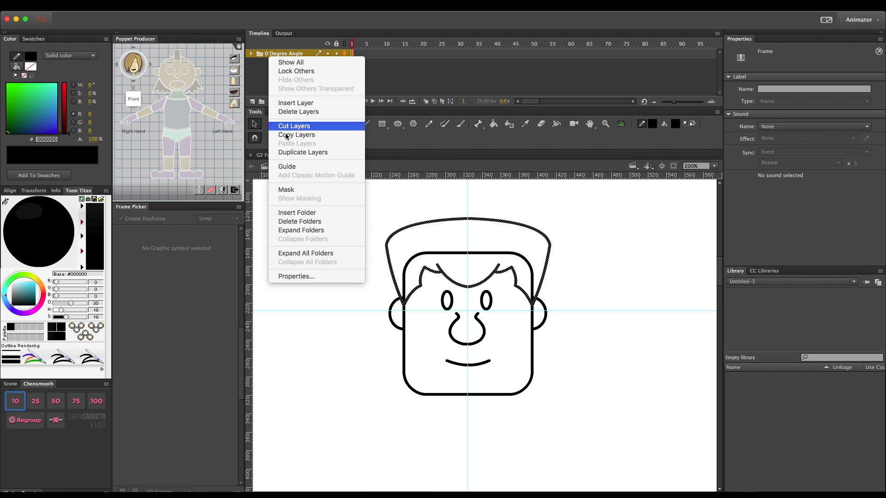
left_click(286, 154)
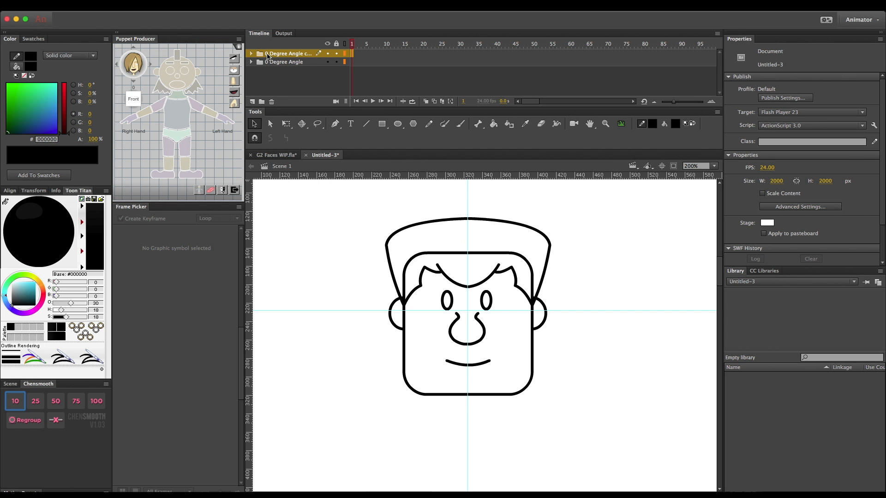
- Rename the duplicated folder to begin with 180 Degree Angle and lock the original 0 Degree Angle folder
double_click(267, 54)
left_click(267, 54)
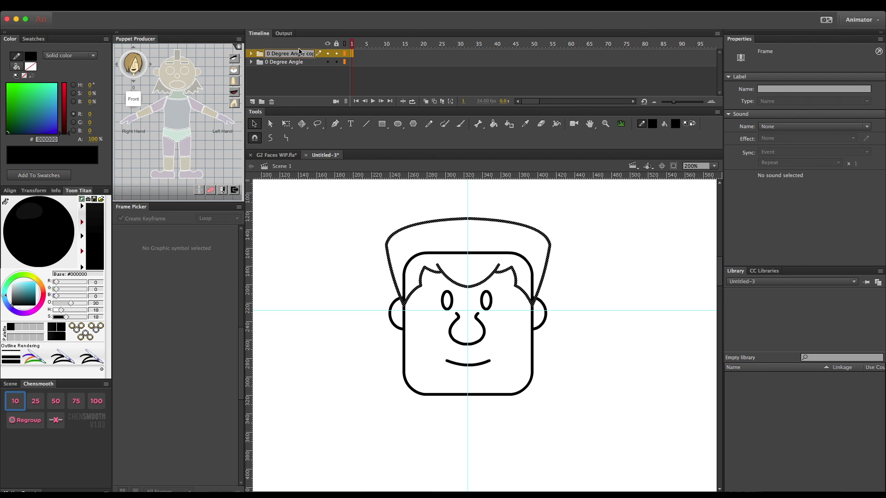
type("18")
key("Return")
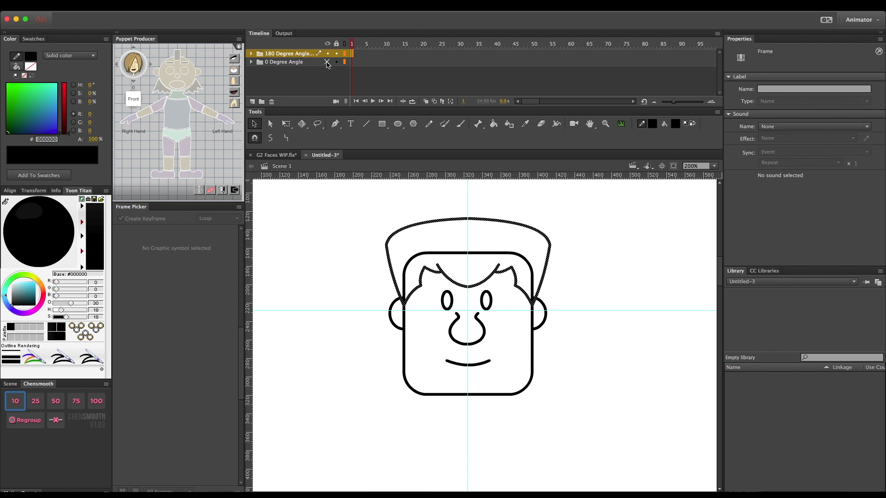
left_click(336, 63)
- Expand the 180 Degree Angle folder and unlock all of its copied layers
key("super+minus")
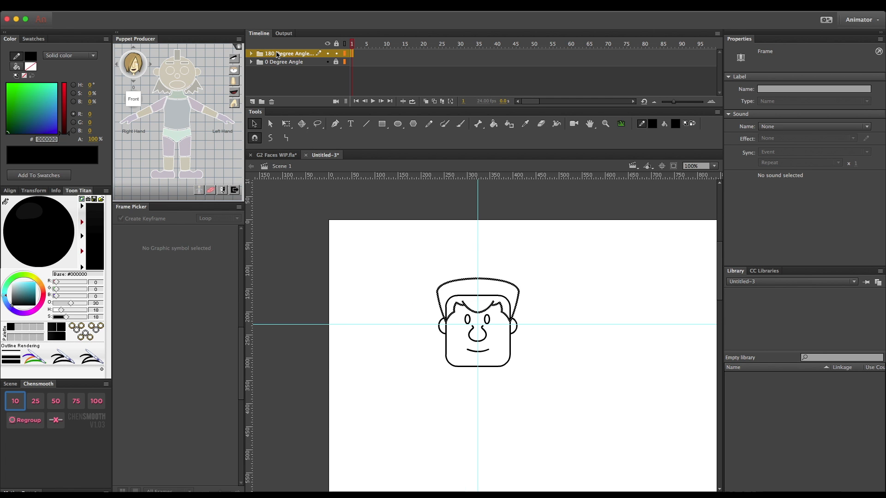
left_click(252, 54)
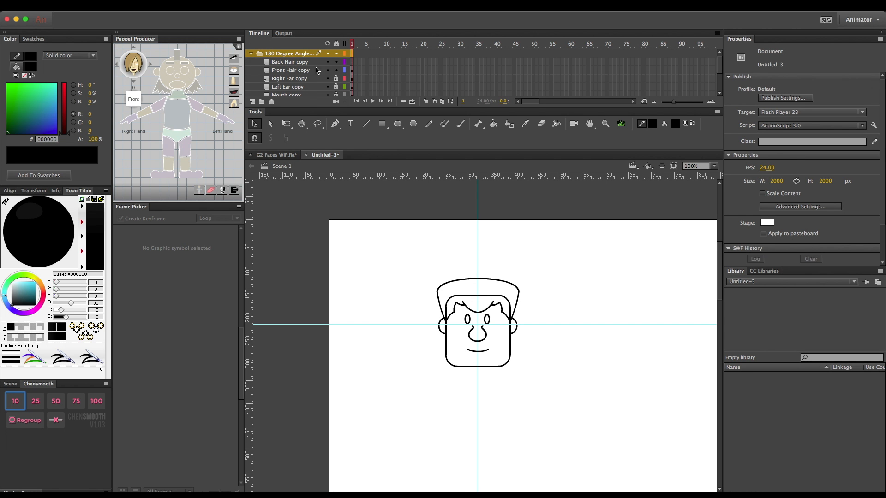
left_click(336, 62)
left_click(336, 44)
left_click(336, 44)
- Select the layers from Back Hair copy to Face copy and move the duplicate head to the right, clear of the original
left_click(287, 63)
scroll(286, 63, "down", 5)
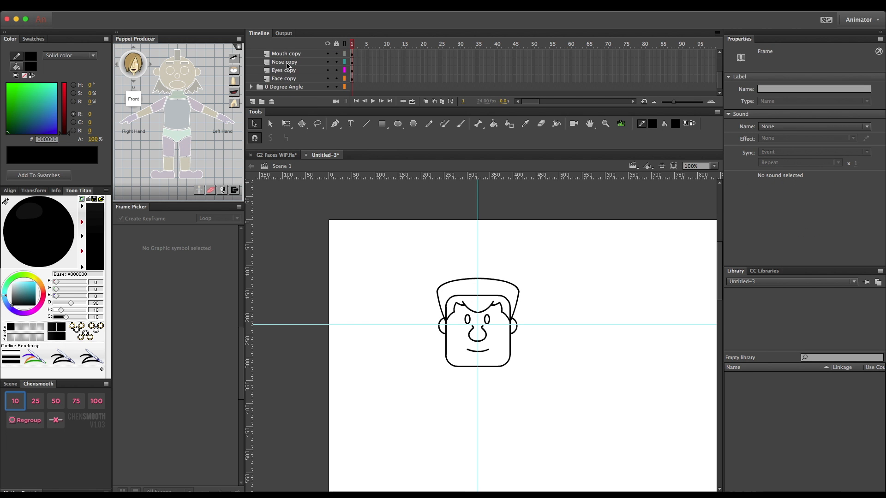
left_click(288, 79, "shift")
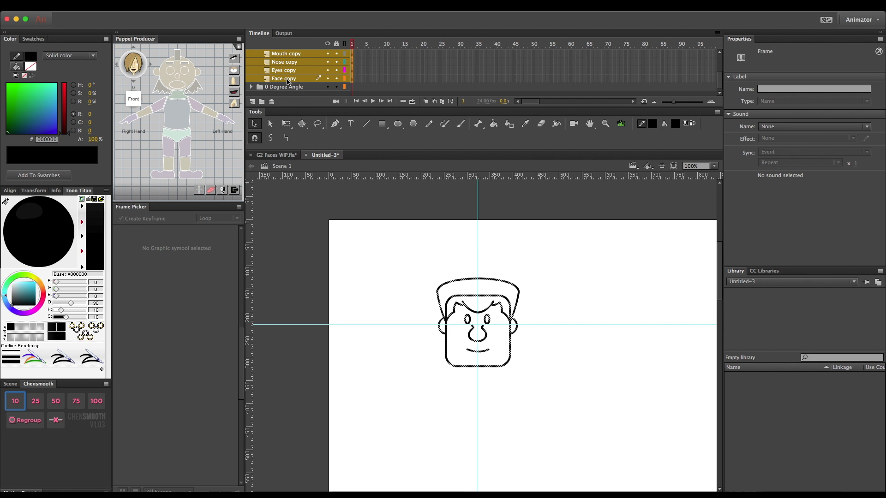
key("shift+Right")
key("shift+Right")
key("shift+Right")
key("shift+Right")
key("shift+Right")
key("shift+Right")
key("shift+Right")
key("shift+Right")
key("shift+Right")
key("shift+Right")
key("shift+Right")
key("shift+Right")
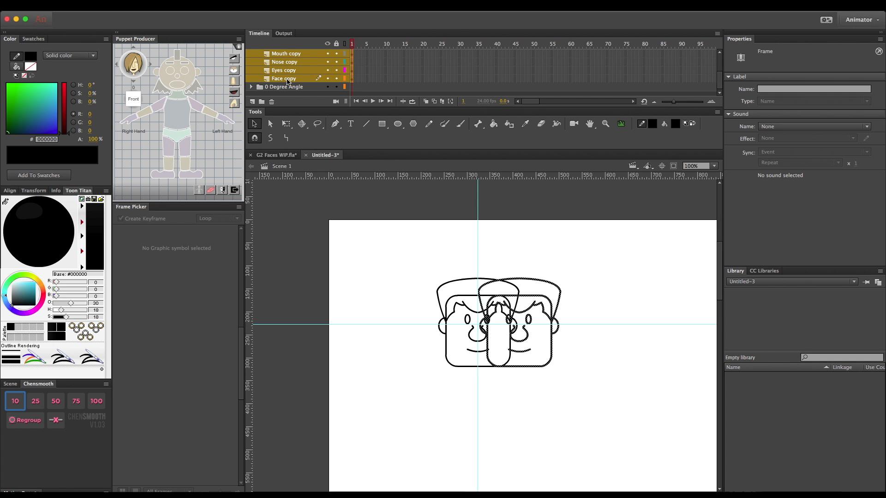
key("shift+Right")
key("shift+Right")
key("shift+Right")
key("shift+Right")
key("shift+Right")
key("shift+Right")
key("shift+Right")
key("shift+Right")
key("shift+Right")
key("shift+Right")
key("shift+Right")
key("shift+Right")
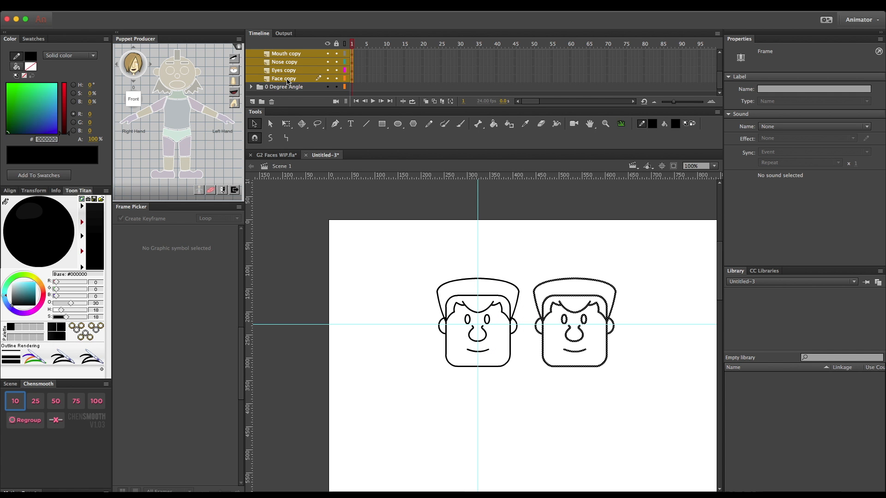
key("shift+Right")
key("shift+Right")
key("shift+Right")
key("shift+Right")
key("shift+Right")
key("shift+Right")
key("shift+Right")
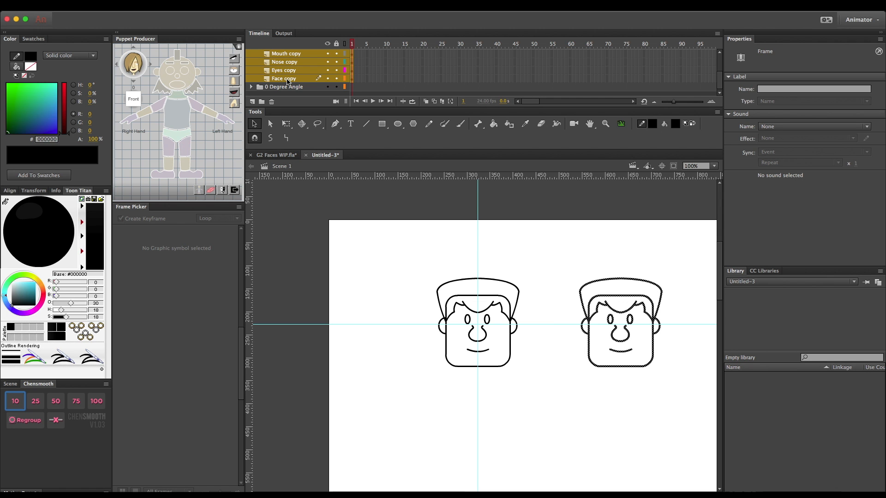
key("shift+Left")
key("shift+Left")
key("shift+Left")
key("shift+Left")
key("shift+Left")
key("shift+Left")
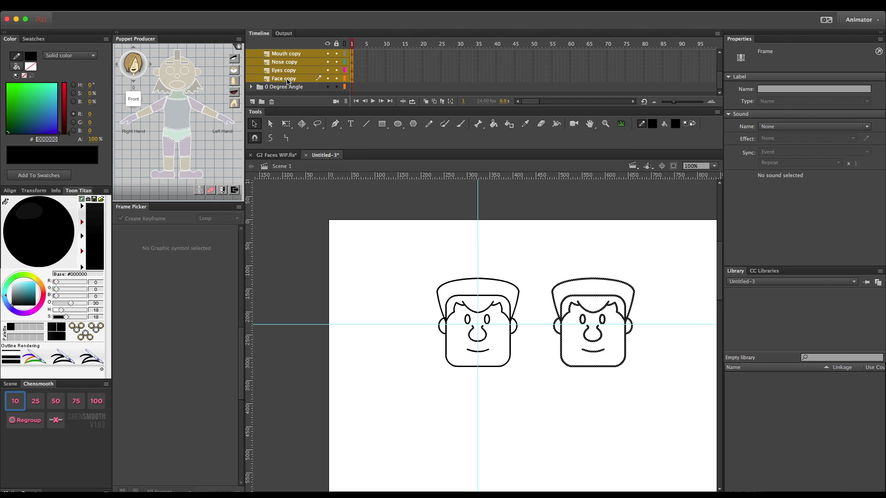
- Delete both eyes from the duplicate head
key("super+minus")
key("super+equal")
key("super+equal")
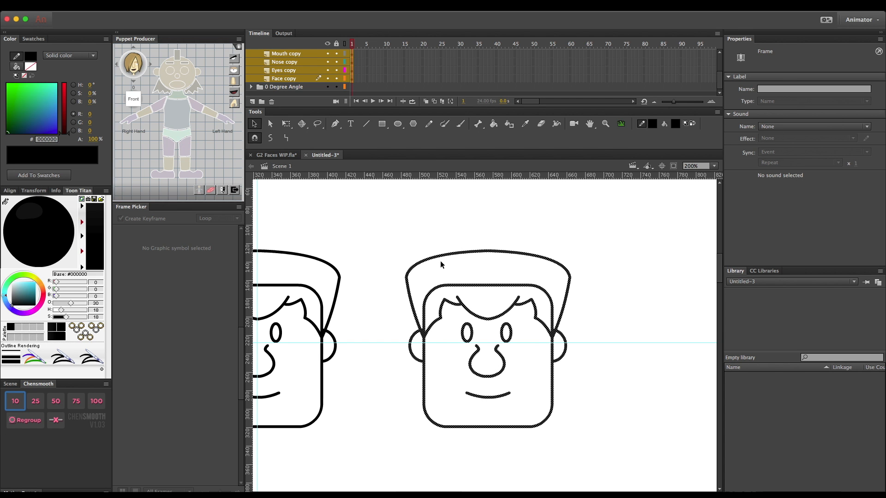
left_click(423, 229)
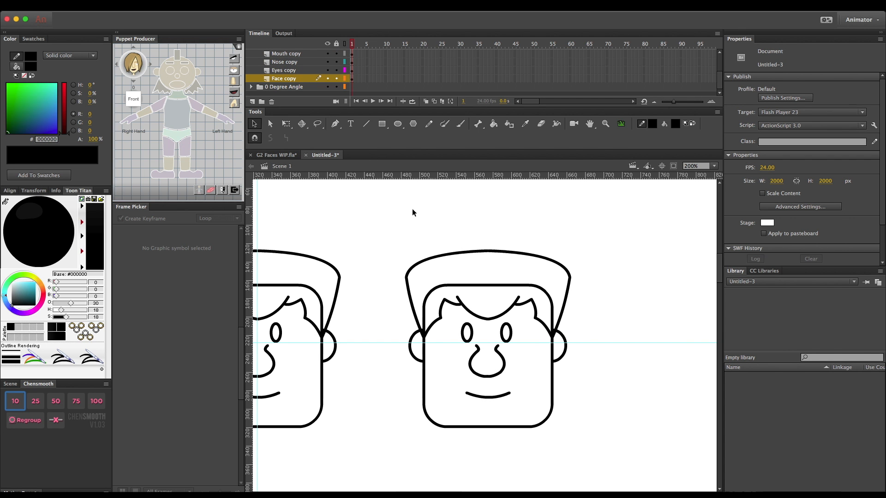
left_click(472, 332)
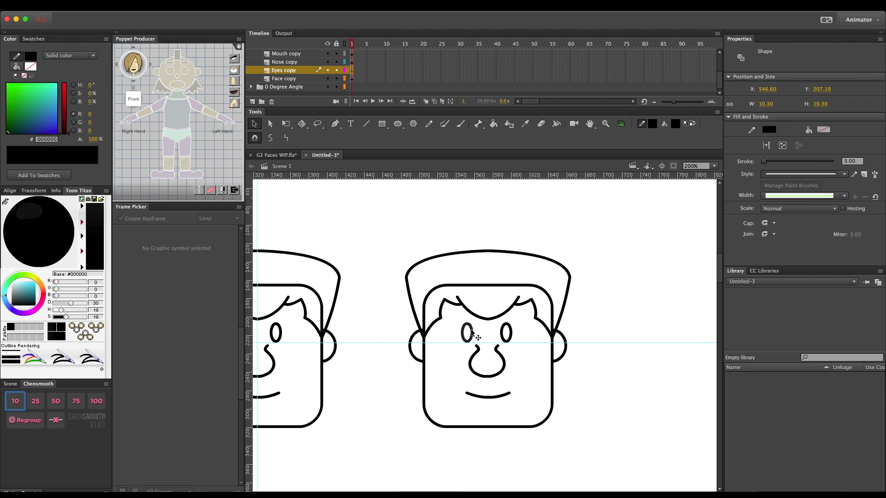
key("Delete")
left_click(501, 333)
key("Delete")
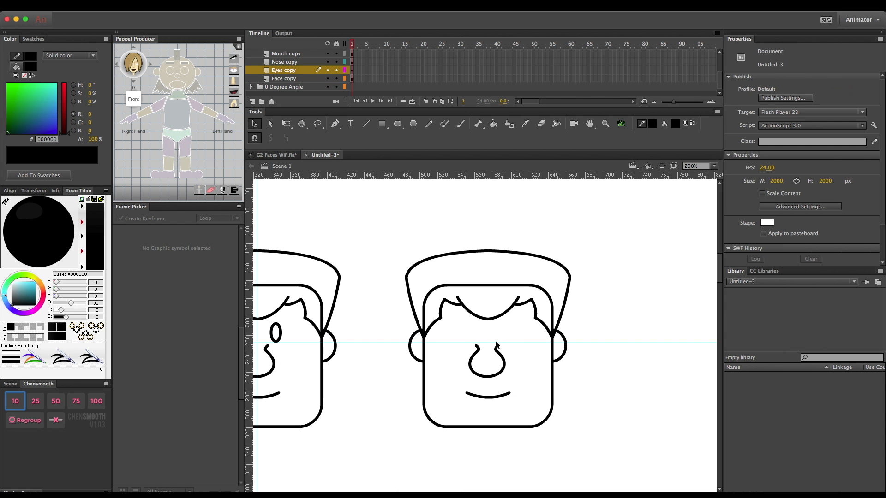
- Delete all parts of the nose and the mouth from the duplicate head
left_click(503, 361)
key("Delete")
left_click(497, 351)
key("Delete")
left_click(489, 374)
key("Delete")
left_click(493, 396)
key("Delete")
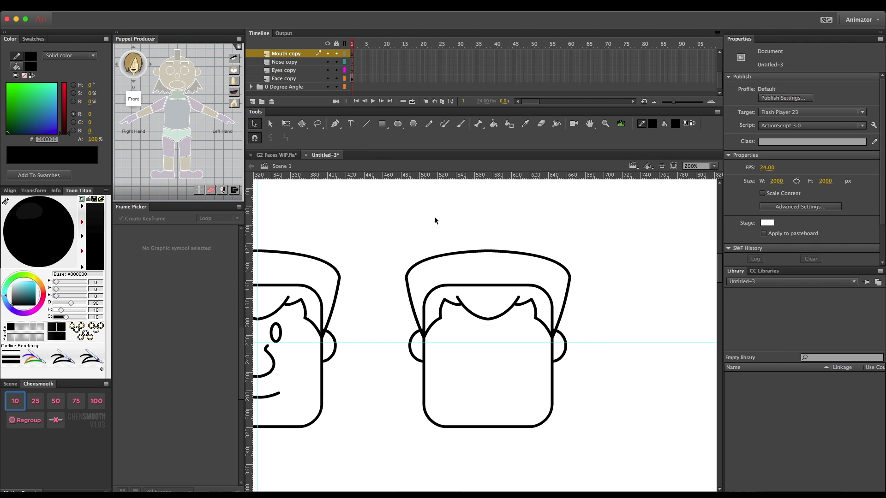
- Lock the face, eyes, nose, mouth and both ear layers of the duplicate head, leaving the hair layers unlocked
left_click(339, 79)
left_click(339, 71)
left_click(337, 62)
scroll(337, 61, "up", 2)
left_click(337, 70)
left_click(336, 62)
scroll(337, 66, "up", 1)
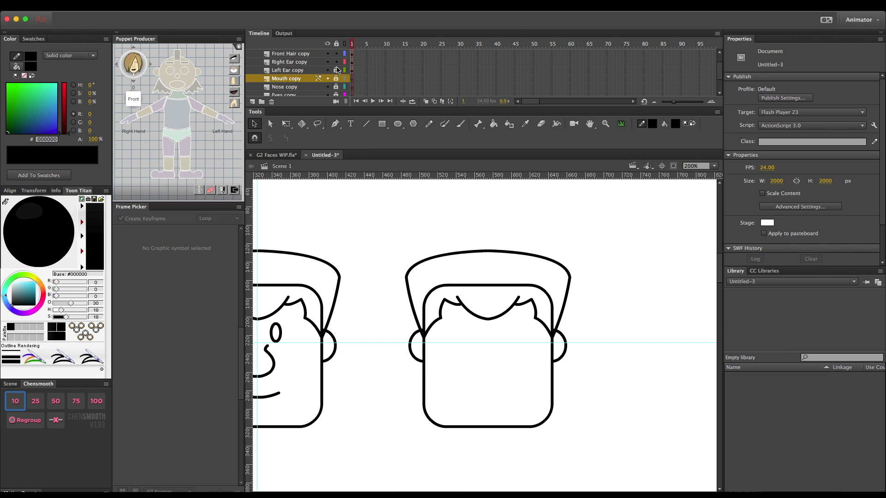
left_click(336, 62)
scroll(337, 63, "up", 2)
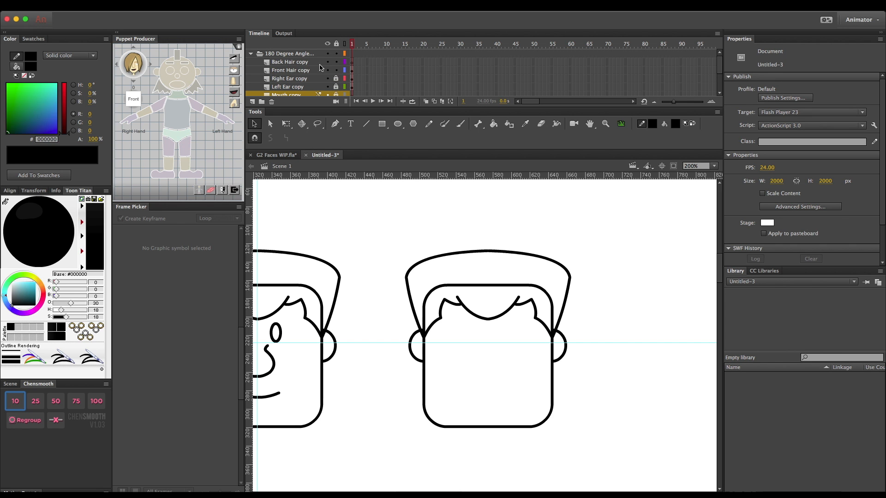
- Delete the fringe lines and the remaining outer hair outline from the Front Hair copy layer of the duplicate head
left_click(277, 71)
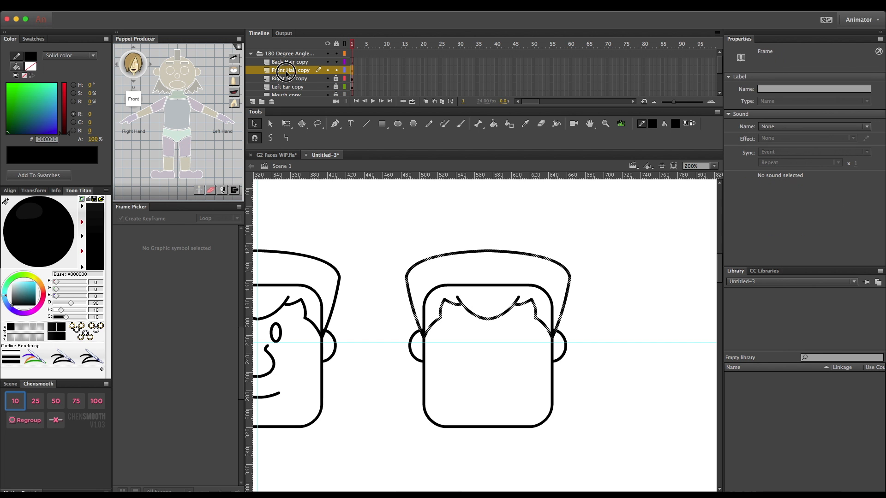
left_click(436, 324)
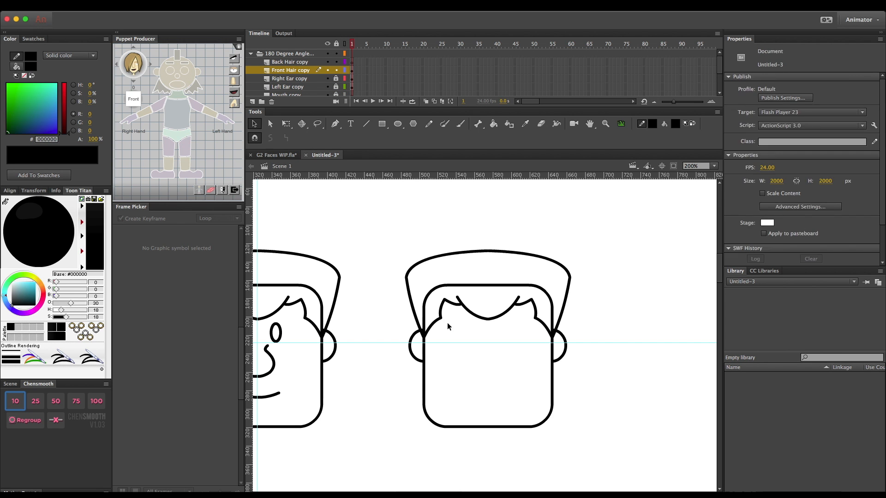
key("Delete")
left_click(450, 301)
key("Delete")
left_click(506, 311)
key("Delete")
left_click(521, 304)
key("Delete")
left_click(534, 314)
key("Delete")
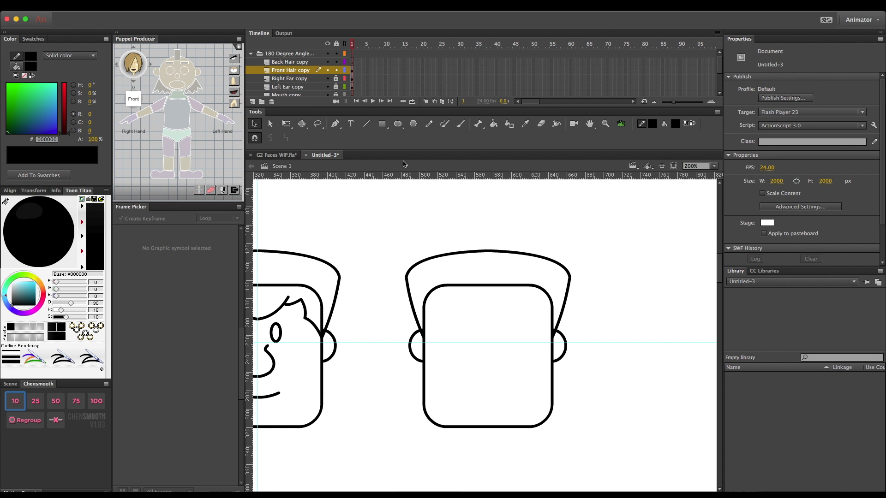
left_click(282, 72)
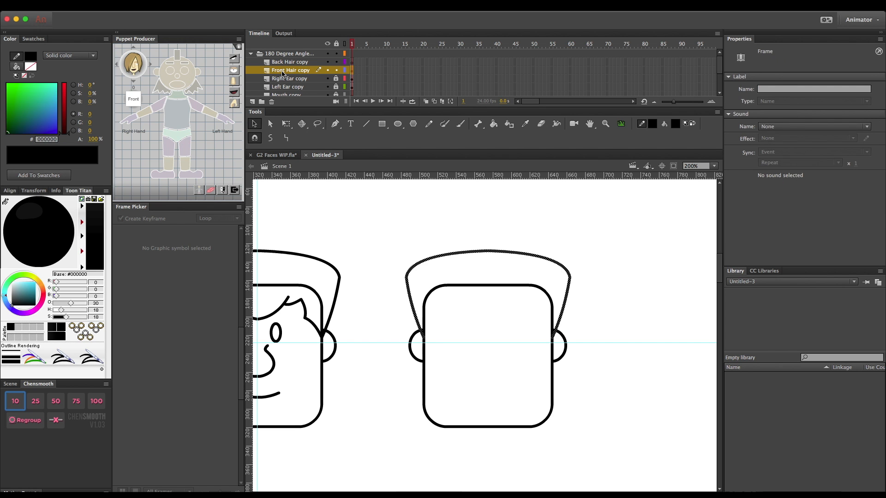
key("Delete")
- On the Back Hair copy layer, draw a horizontal line about 67 px long across the lower part of the duplicate face
left_click(298, 65)
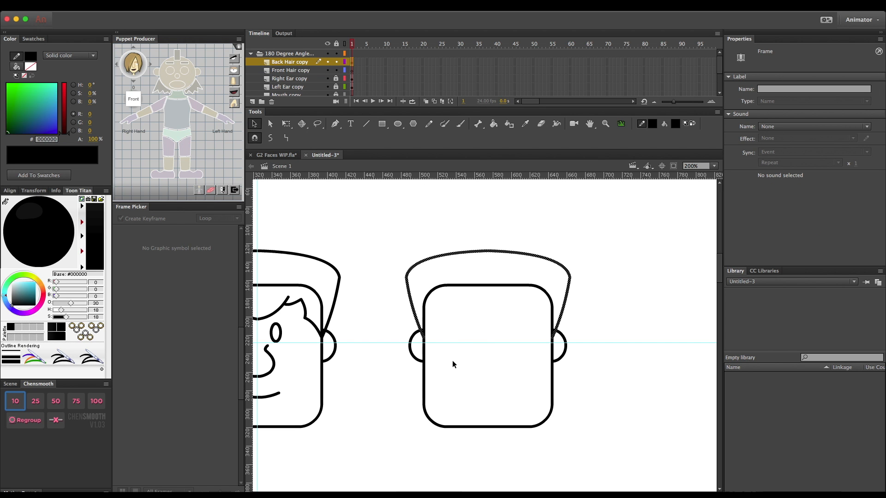
key("n")
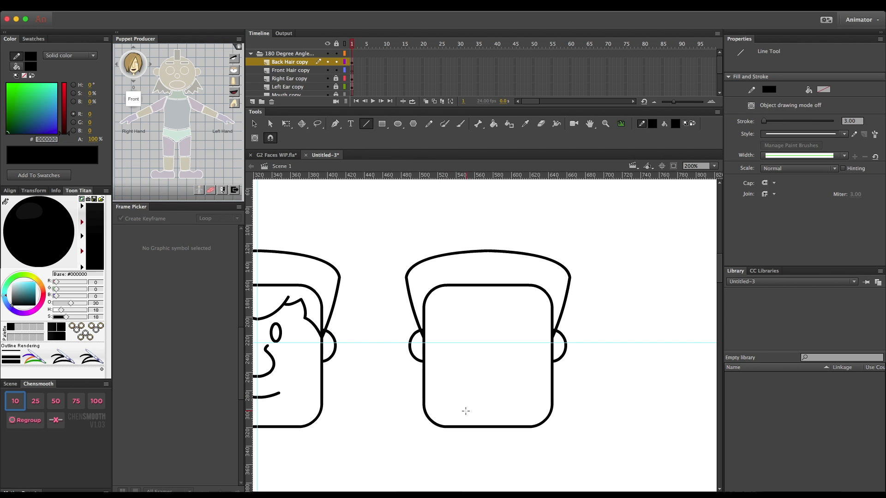
left_click_drag(459, 407, 521, 406)
left_click_drag(553, 337, 521, 406)
key("super+z")
- Unlock the Face copy layer, place a vertical guide through the duplicate face's centre and relock the layer
scroll(299, 71, "down", 3)
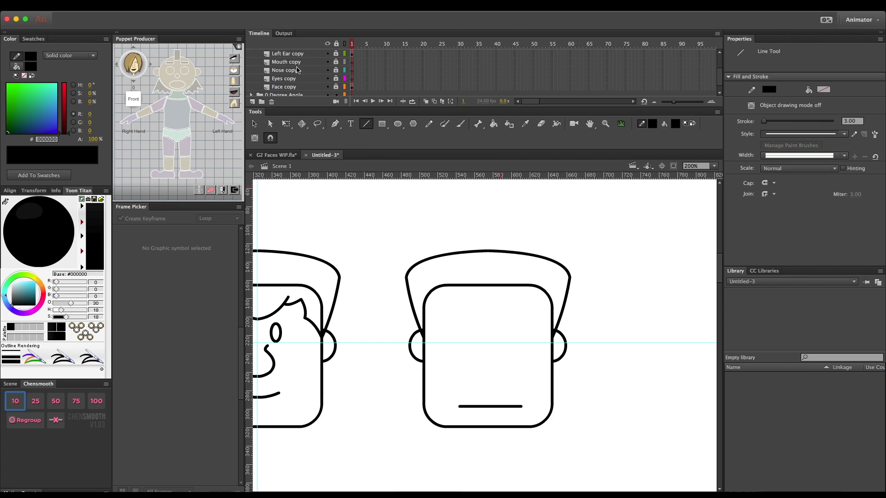
left_click(337, 90)
left_click(292, 88)
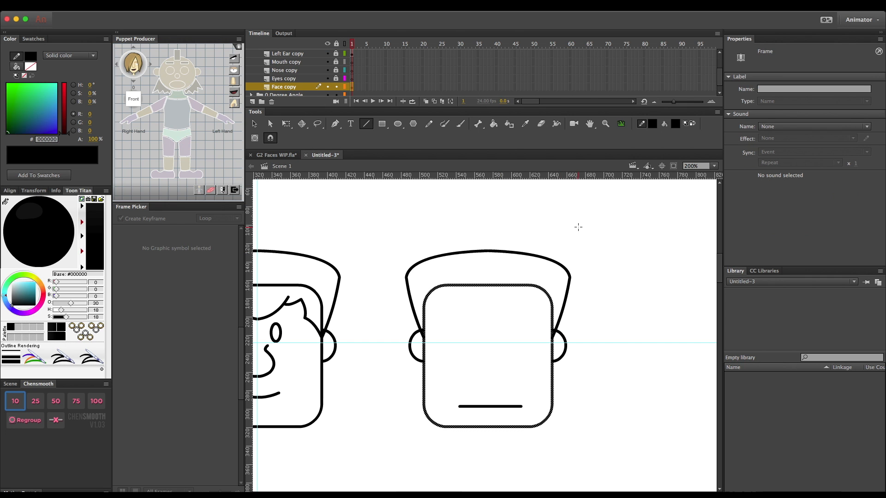
key("q")
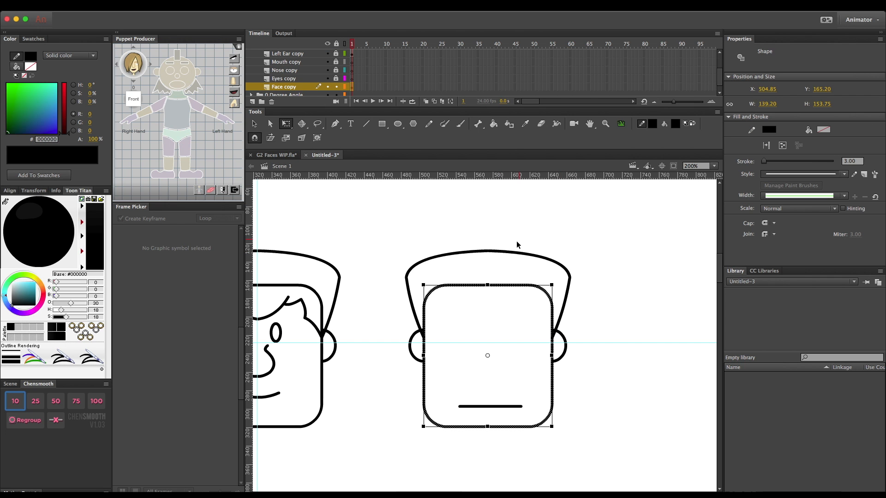
left_click_drag(250, 290, 487, 286)
left_click(336, 87)
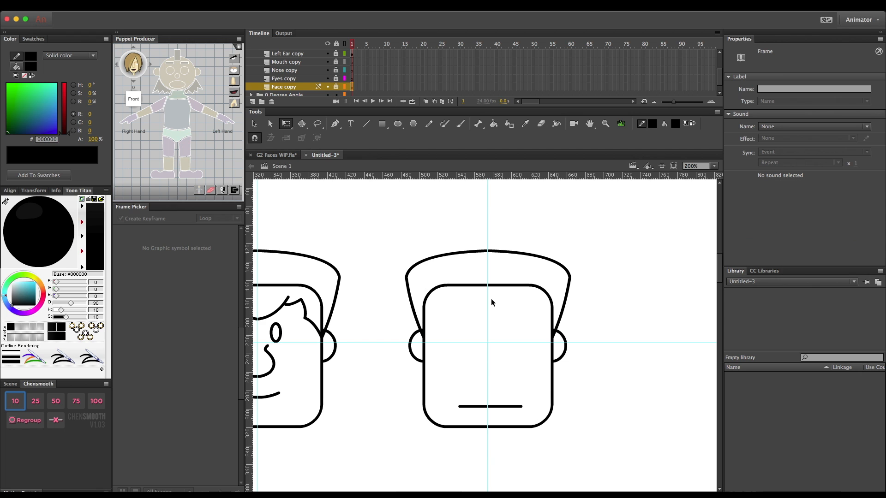
- Nudge the short horizontal hair line left to centre it on the vertical guide and bend it slightly downward
left_click(478, 407)
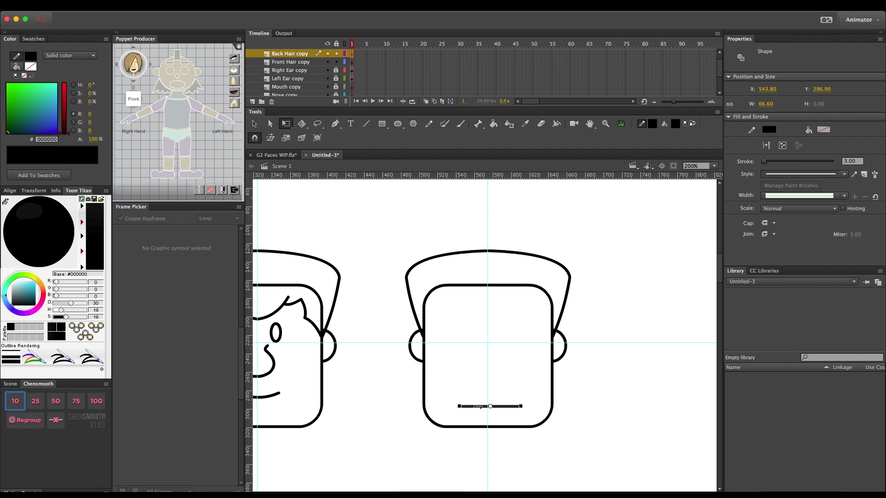
key("Left")
key("Left")
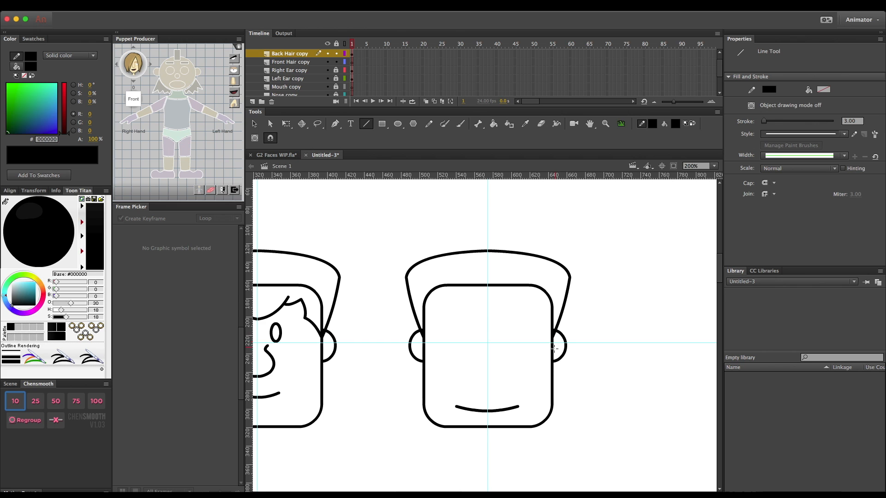
- Draw slanted lines from below both ears to the curved hairline's ends, and extend both side hair edges down to meet them
mouse_move(554, 362)
left_mouse_down()
mouse_move(520, 390)
mouse_move(518, 407)
left_mouse_up()
left_click_drag(423, 363, 456, 406)
key("v")
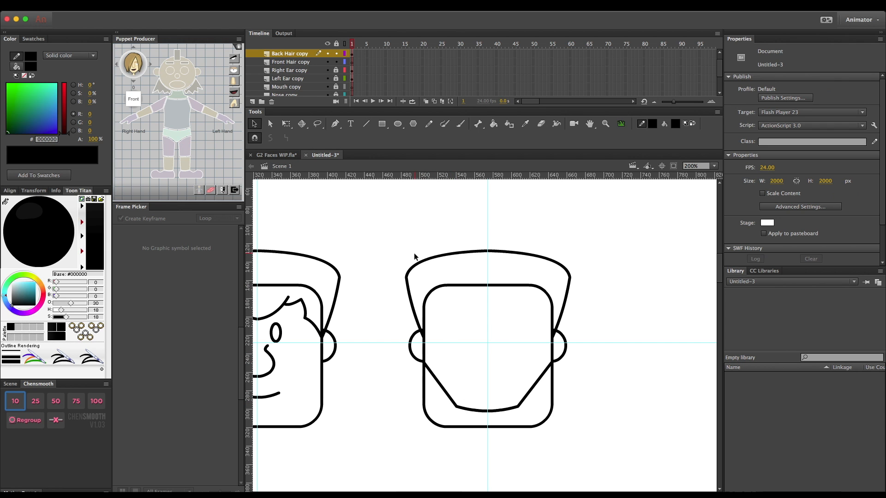
left_click(421, 336)
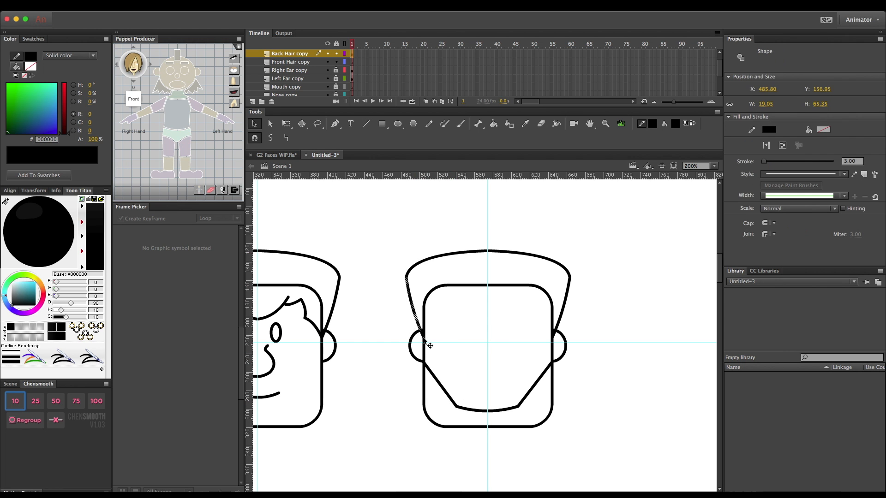
left_click(433, 336)
left_click_drag(425, 339, 420, 361)
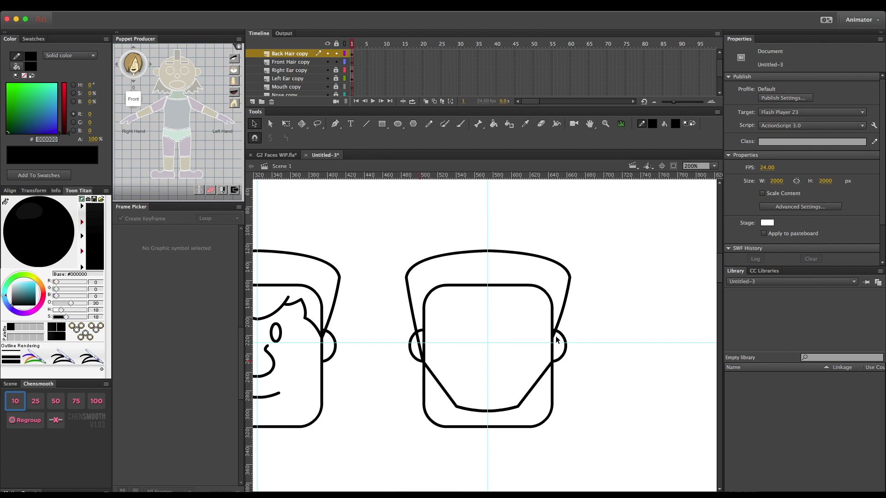
left_click_drag(554, 339, 556, 361)
- Pull the middle of the original face's bottom edge down into a rounded chin and place a horizontal guide at its lowest point
key("ctrl+minus")
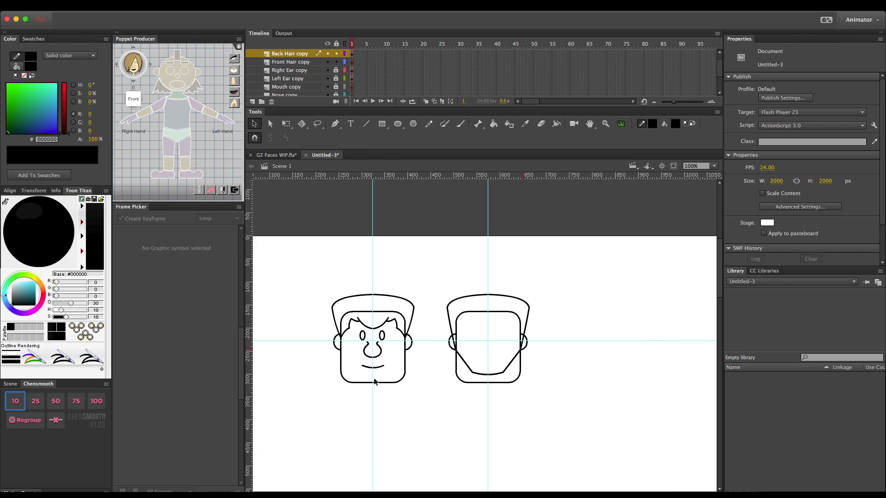
left_click_drag(396, 381, 376, 383)
left_click_drag(372, 383, 373, 391)
left_click(374, 392)
key("Delete")
left_click_drag(367, 177, 384, 389)
- Reshape the bottom edge of the duplicate face into a matching rounded chin reaching the horizontal guide
left_click_drag(488, 384, 488, 386)
scroll(311, 74, "down", 3)
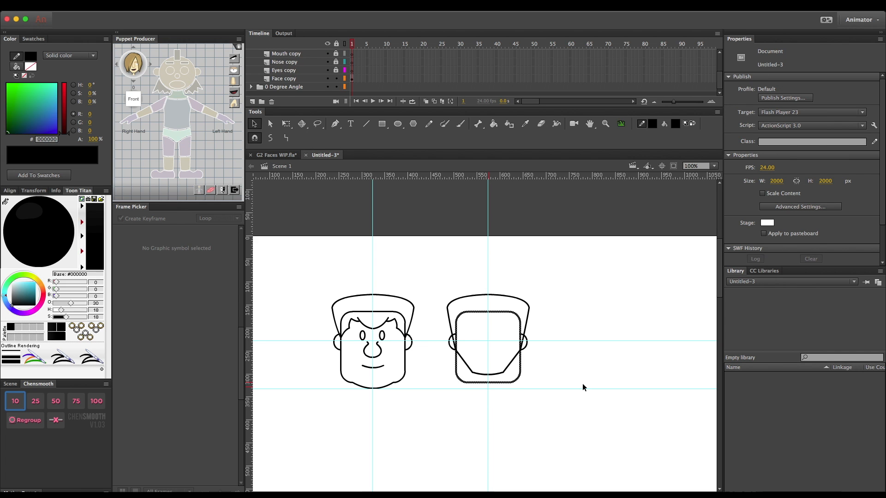
left_click(475, 389)
left_click(498, 391)
left_click_drag(488, 382, 488, 390)
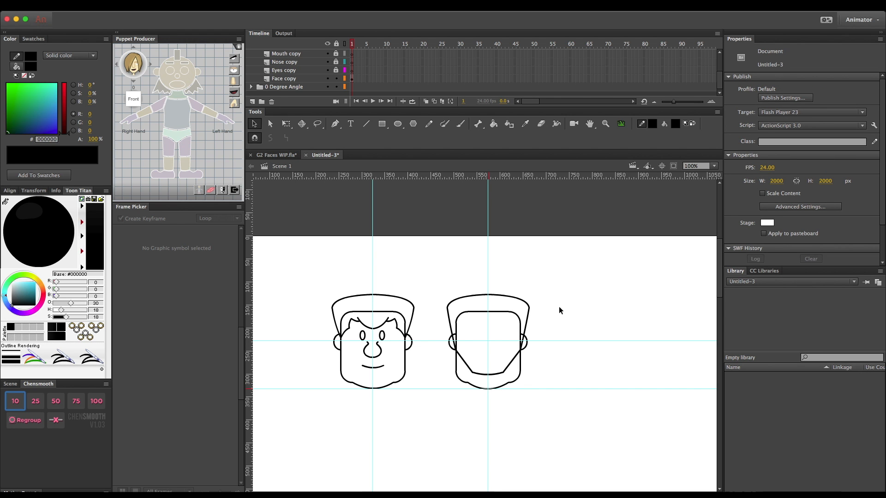